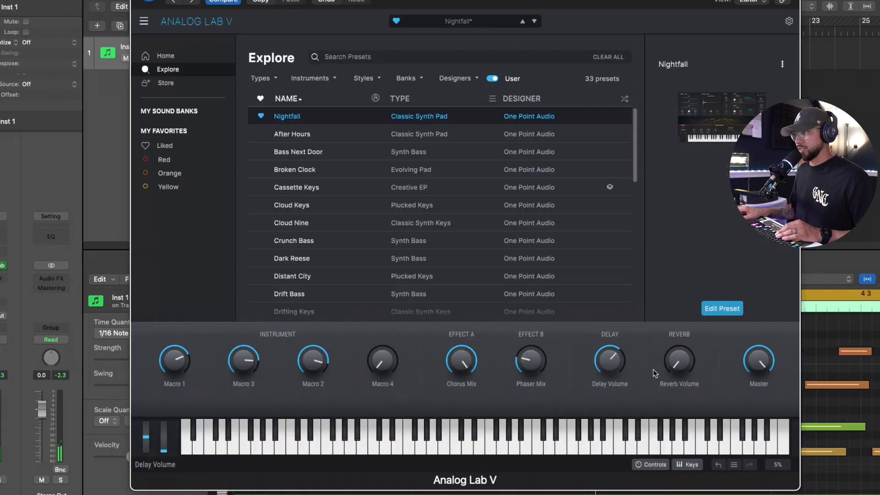
Step: Insert Space Designer on Inst 1's audio effects and set its wet level to -50.0 dB
{"action": "mouse_move", "coordinate": [600, 362]}
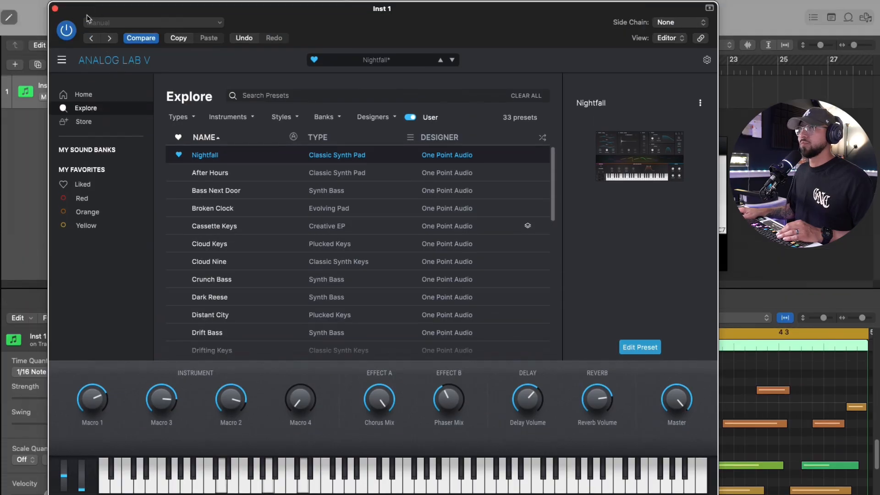
{"action": "left_click", "coordinate": [55, 9]}
{"action": "left_click", "coordinate": [47, 281]}
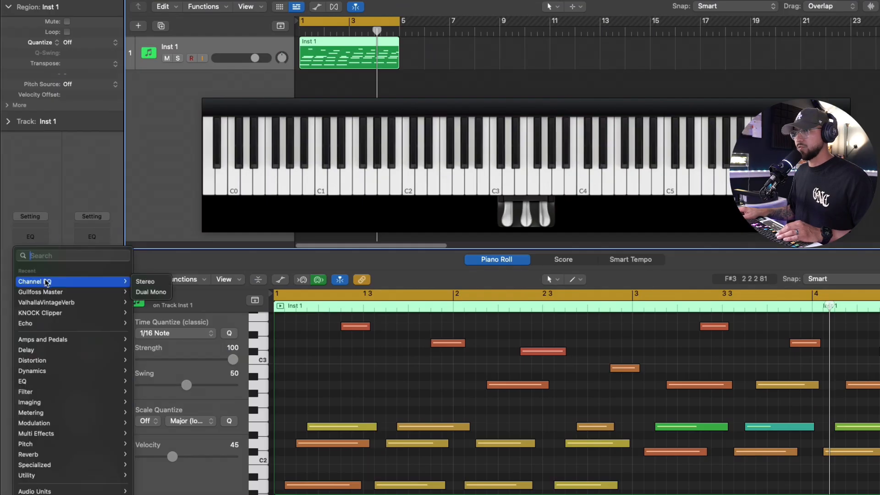
{"action": "mouse_move", "coordinate": [46, 454]}
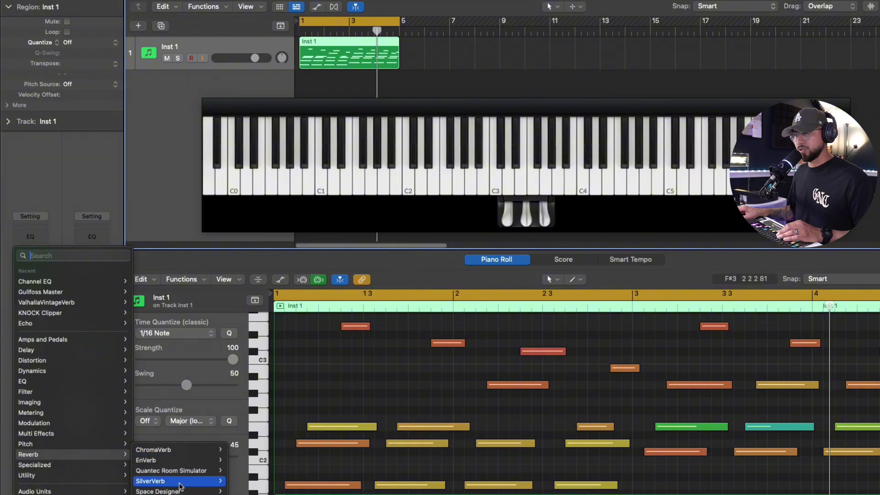
{"action": "left_click", "coordinate": [243, 481]}
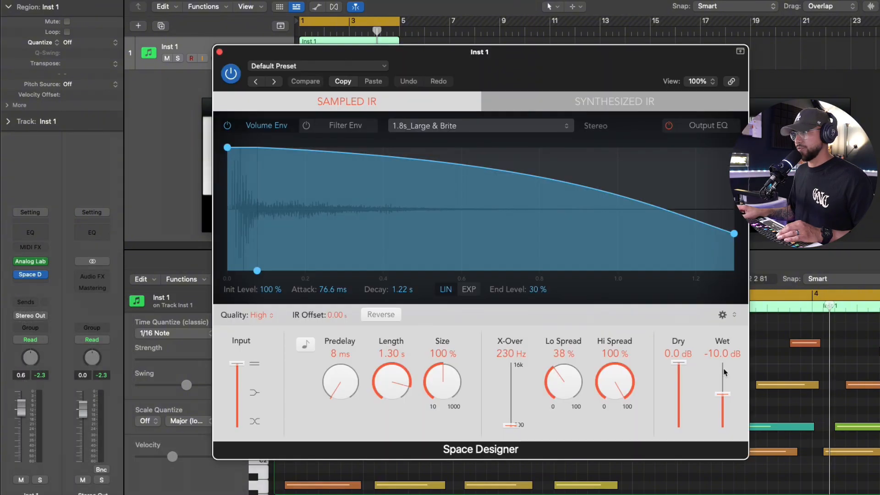
{"action": "left_click_drag", "start_coordinate": [723, 397], "coordinate": [727, 420]}
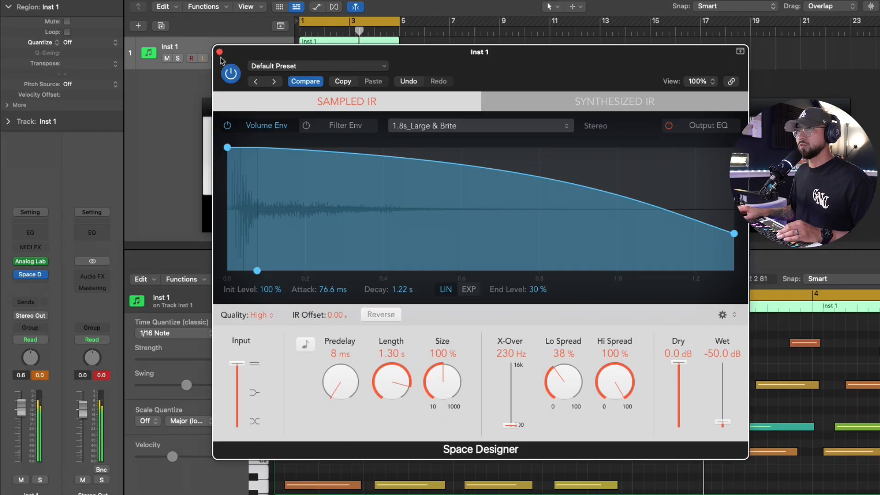
{"action": "left_click", "coordinate": [219, 52]}
Step: Shape Inst 1's Channel EQ with a 48 dB/Oct low cut near 49.6 Hz and a -0.9 dB dip near 258 Hz
{"action": "left_click", "coordinate": [30, 229]}
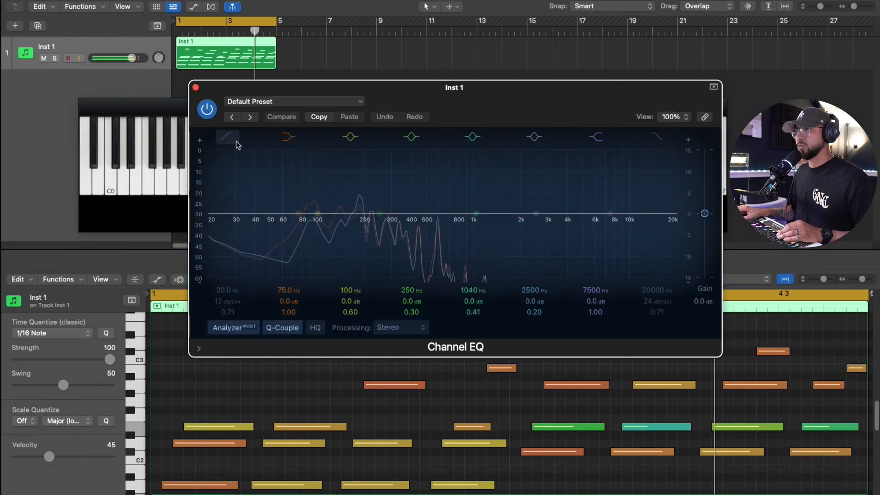
{"action": "left_click", "coordinate": [229, 137]}
{"action": "left_click_drag", "start_coordinate": [233, 235], "coordinate": [267, 248]}
{"action": "left_click_drag", "start_coordinate": [229, 302], "coordinate": [233, 283]}
{"action": "left_click_drag", "start_coordinate": [260, 231], "coordinate": [270, 229]}
{"action": "left_click_drag", "start_coordinate": [381, 220], "coordinate": [382, 225]}
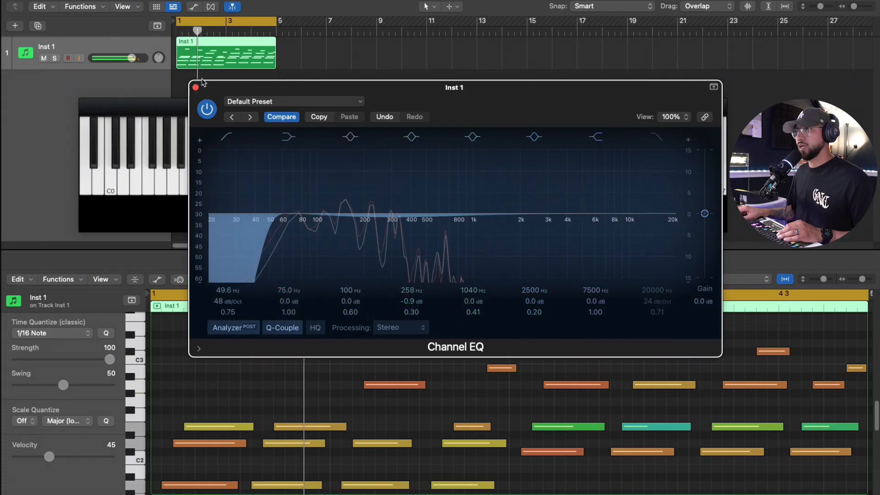
{"action": "left_click", "coordinate": [195, 87]}
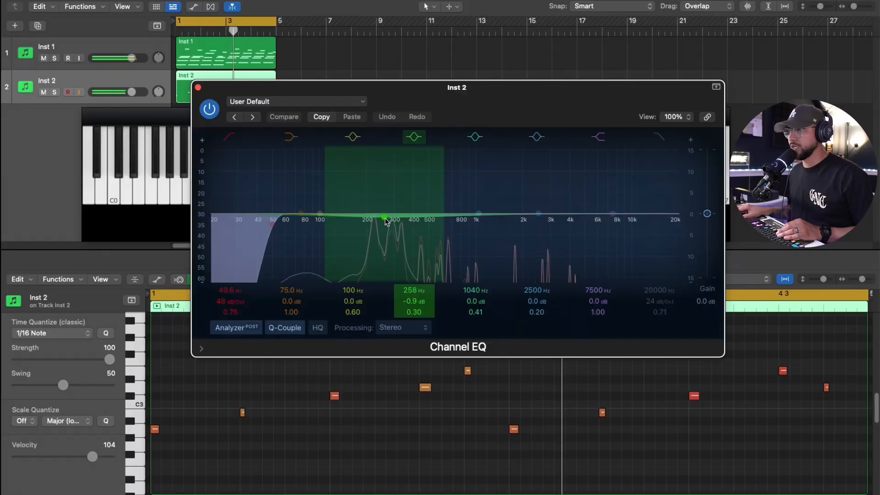
Step: Shape Inst 2's Channel EQ with a -2.3 dB dip at 470 Hz, a 63 Hz low cut and a 6700 Hz high cut
{"action": "left_click_drag", "start_coordinate": [385, 222], "coordinate": [400, 225]}
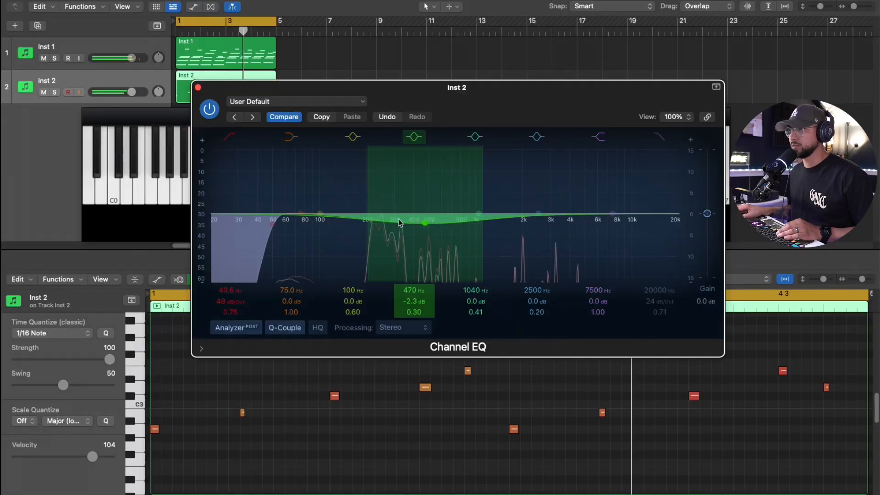
{"action": "left_click_drag", "start_coordinate": [273, 223], "coordinate": [290, 222]}
{"action": "left_click_drag", "start_coordinate": [671, 226], "coordinate": [604, 226]}
{"action": "left_click_drag", "start_coordinate": [540, 214], "coordinate": [606, 235]}
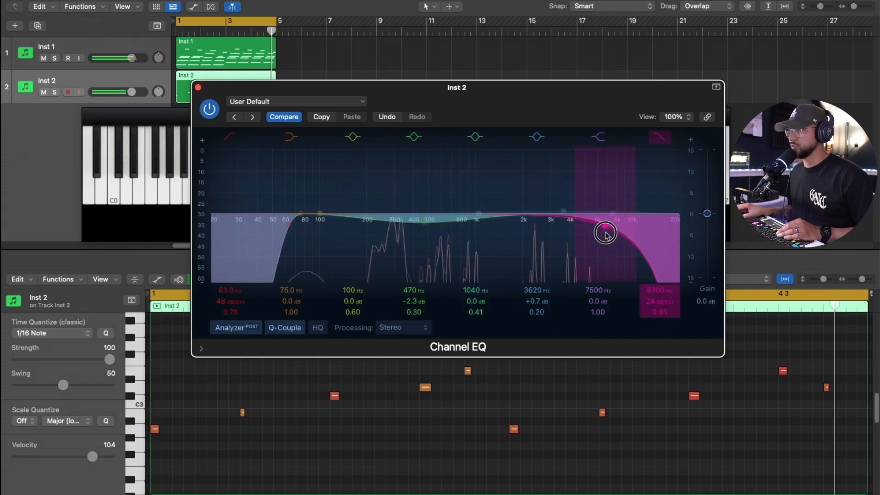
{"action": "left_click", "coordinate": [198, 87]}
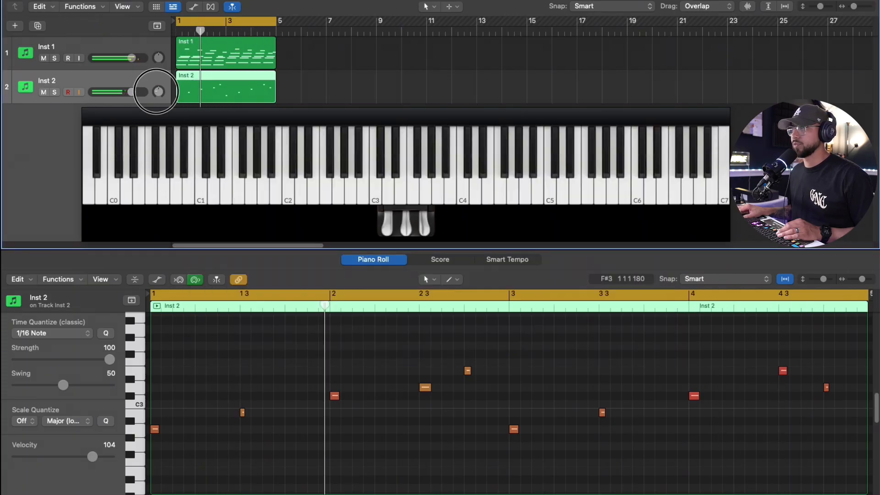
Step: Browse Analog Lab lead presets on Inst 3 and load the Boards of Zelina preset
{"action": "left_click_drag", "start_coordinate": [160, 58], "coordinate": [161, 60]}
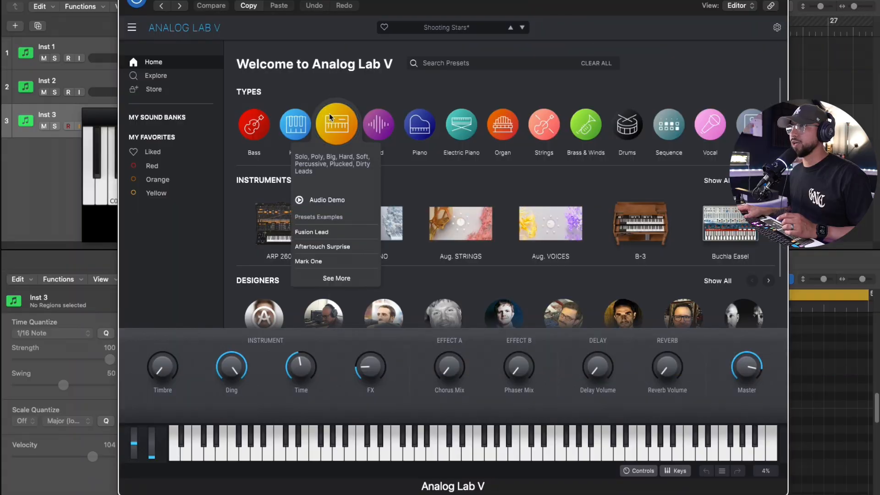
{"action": "left_click", "coordinate": [329, 114]}
{"action": "left_click", "coordinate": [332, 118]}
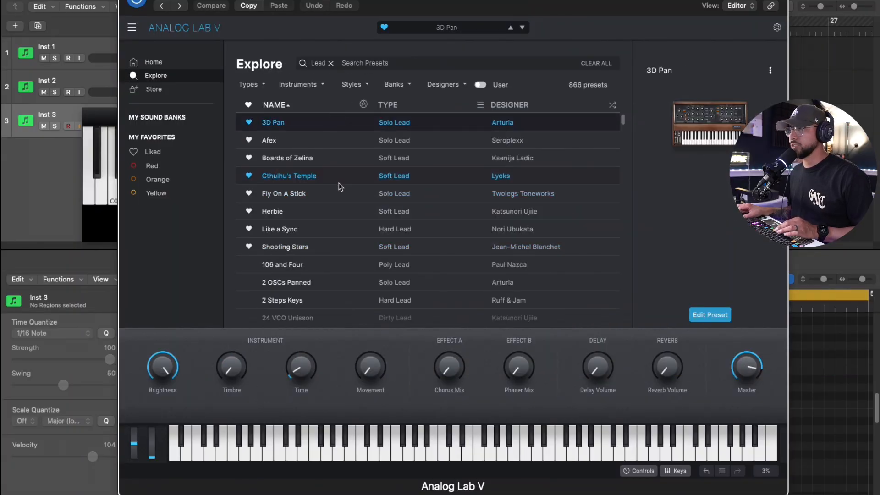
{"action": "left_click", "coordinate": [330, 160]}
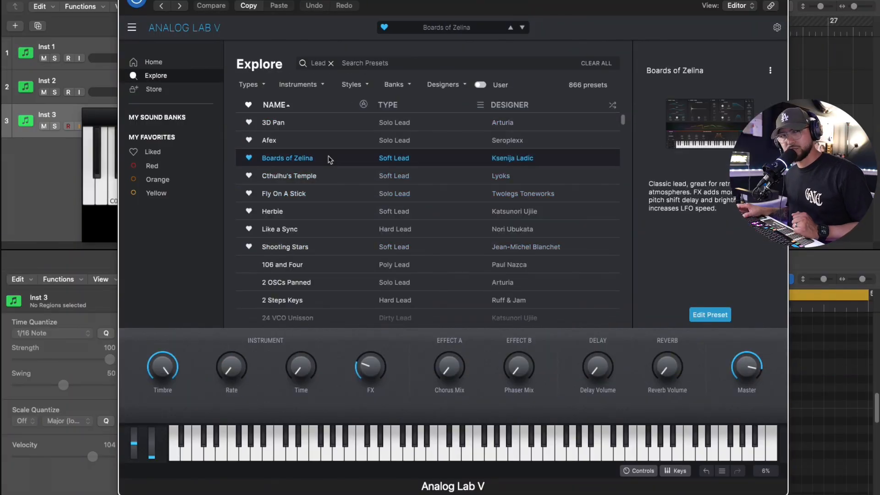
{"action": "left_click_drag", "start_coordinate": [414, 7], "coordinate": [402, 0]}
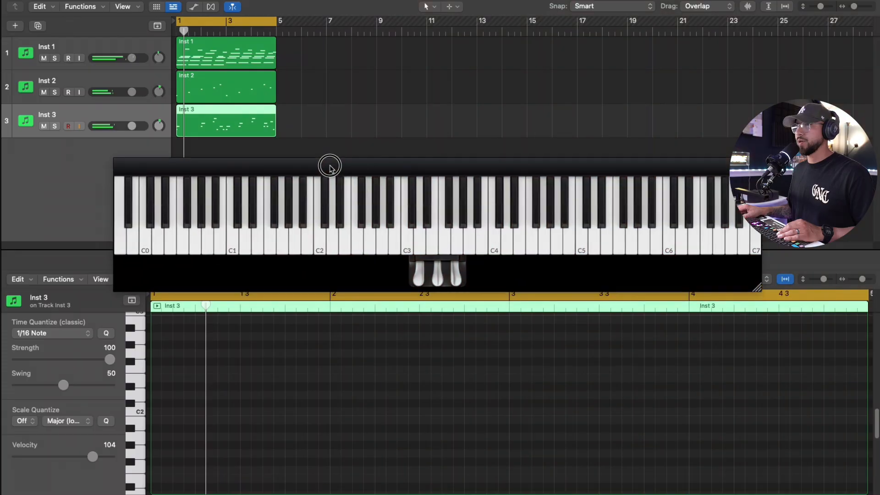
Step: Trim the Inst 3 region to end at bar 3 and repeat it once
{"action": "left_click_drag", "start_coordinate": [331, 168], "coordinate": [320, 146]}
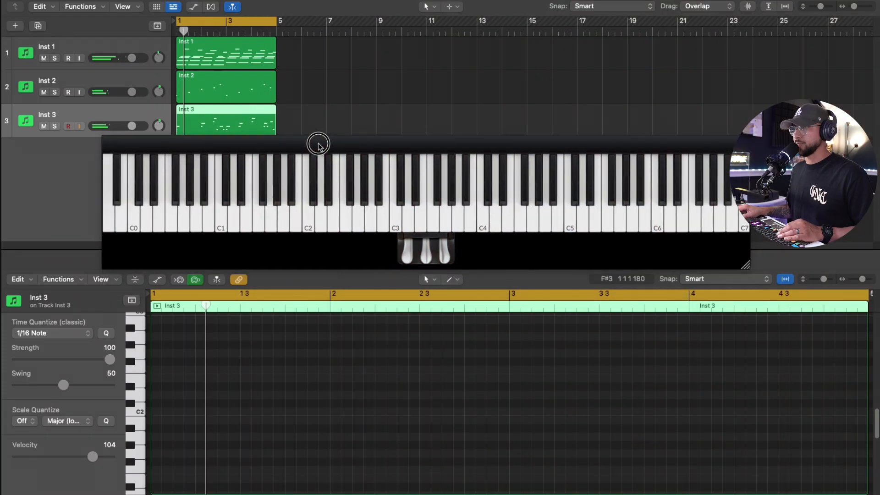
{"action": "left_click", "coordinate": [252, 127]}
{"action": "left_click_drag", "start_coordinate": [274, 127], "coordinate": [225, 122]}
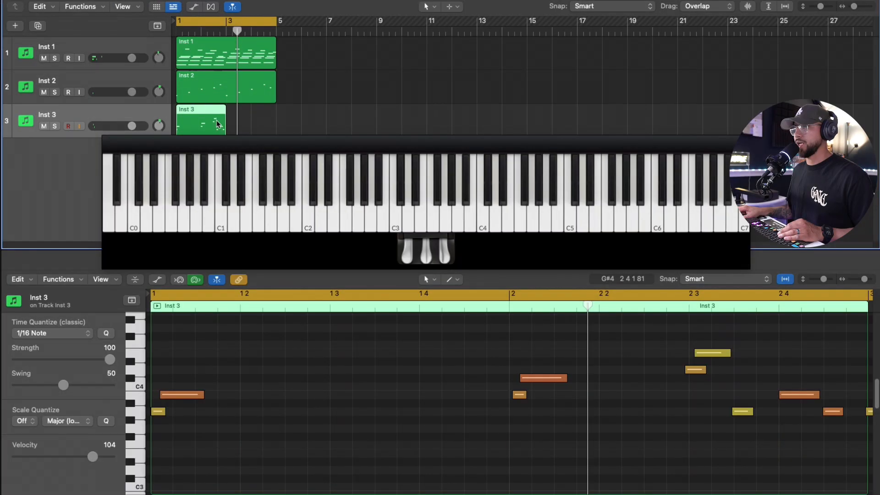
{"action": "key", "text": "super+r"}
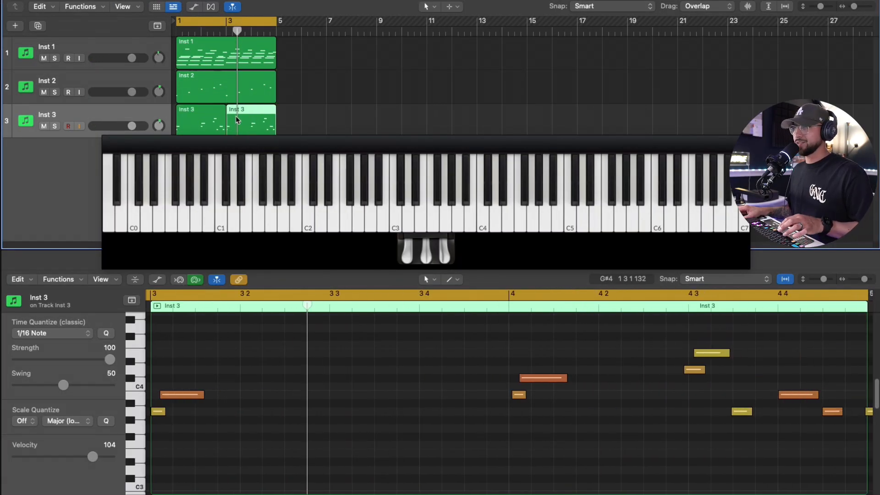
Step: Move one note in the second Inst 3 region higher in pitch
{"action": "key", "text": "space"}
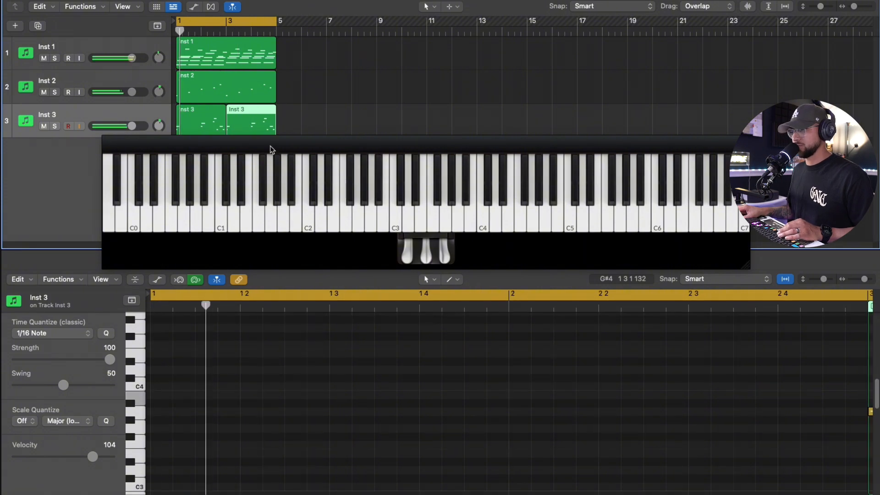
{"action": "left_click", "coordinate": [215, 124]}
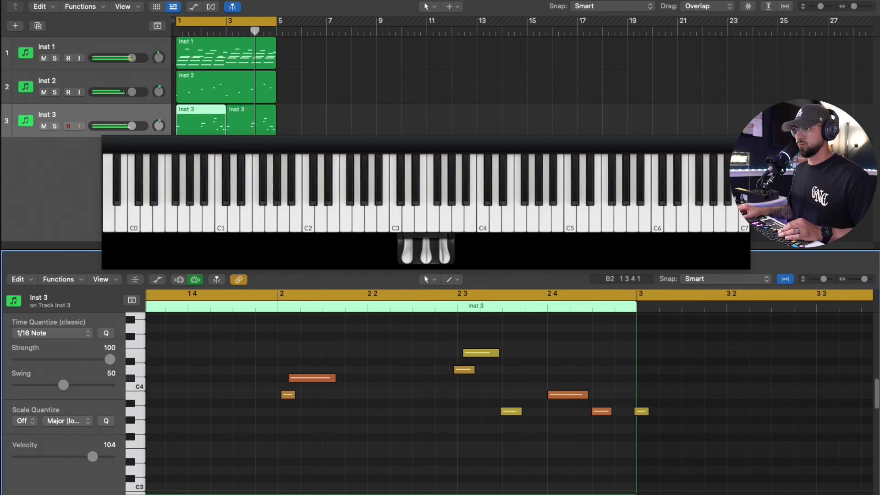
{"action": "left_click", "coordinate": [241, 131]}
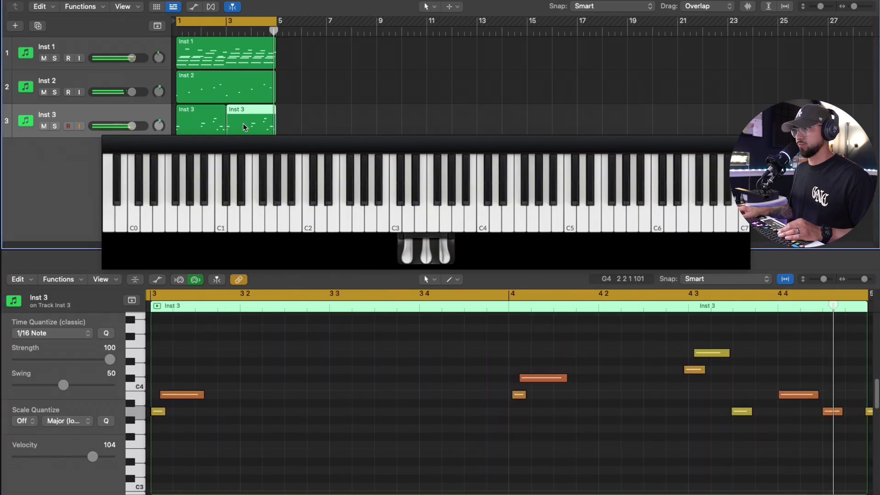
{"action": "left_click_drag", "start_coordinate": [405, 412], "coordinate": [406, 354]}
{"action": "left_click", "coordinate": [250, 31]}
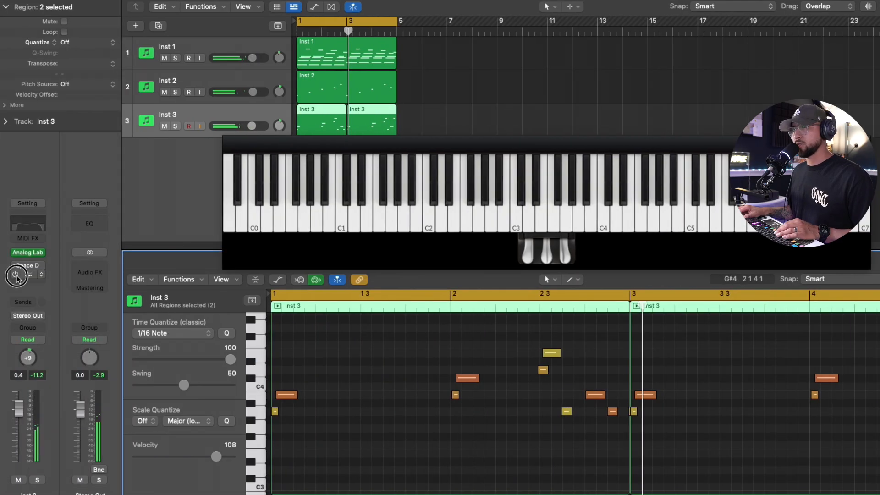
Step: Band-limit Inst 3 with Channel EQ, setting the low cut to 143 Hz and the high cut to 2340 Hz
{"action": "left_click", "coordinate": [34, 226]}
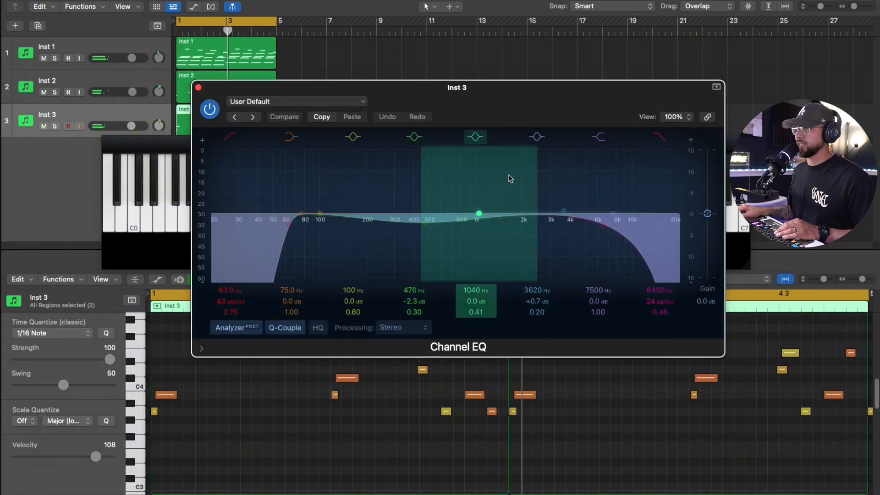
{"action": "left_click_drag", "start_coordinate": [665, 216], "coordinate": [498, 222]}
{"action": "left_click_drag", "start_coordinate": [281, 225], "coordinate": [323, 226]}
{"action": "key", "text": "space"}
{"action": "left_click_drag", "start_coordinate": [517, 224], "coordinate": [522, 230]}
{"action": "left_click_drag", "start_coordinate": [340, 227], "coordinate": [353, 229]}
{"action": "left_click_drag", "start_coordinate": [527, 229], "coordinate": [534, 230]}
{"action": "left_click_drag", "start_coordinate": [347, 228], "coordinate": [353, 229]}
{"action": "left_click_drag", "start_coordinate": [543, 226], "coordinate": [545, 225]}
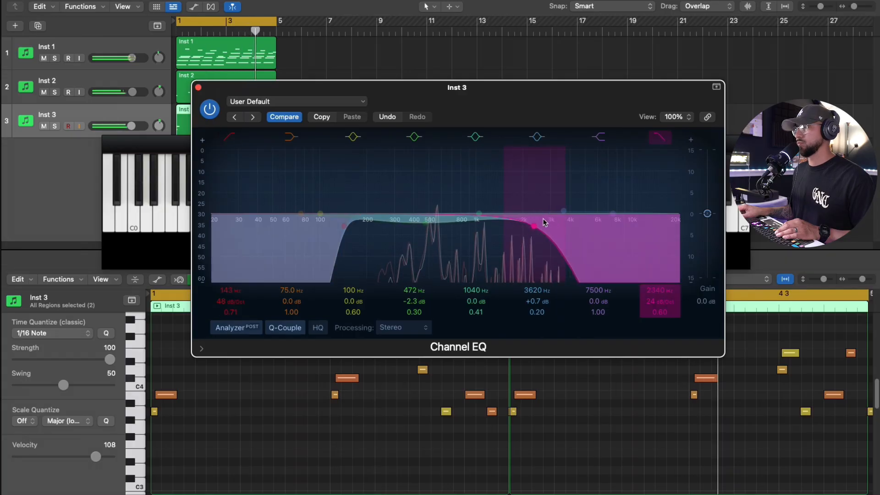
{"action": "left_click", "coordinate": [198, 87]}
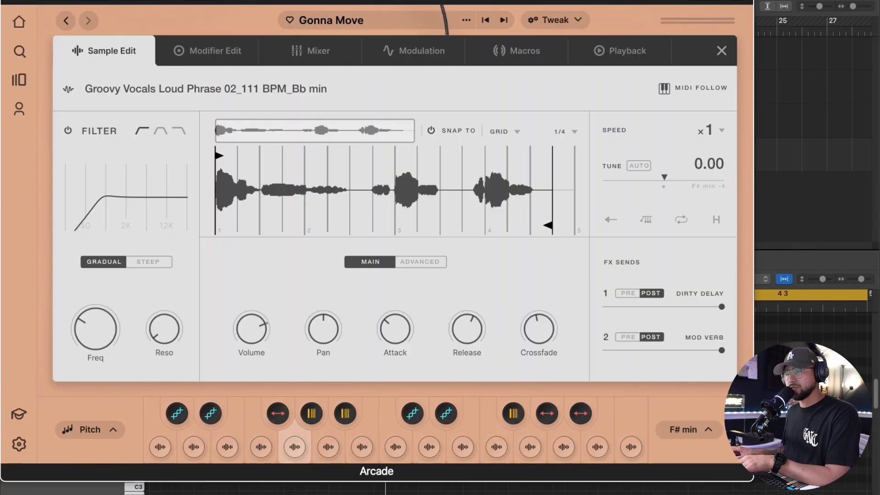
Step: Set the Arcade vocal sample's speed to ×2 and its tune to +12.00
{"action": "left_click_drag", "start_coordinate": [377, 471], "coordinate": [385, 466]}
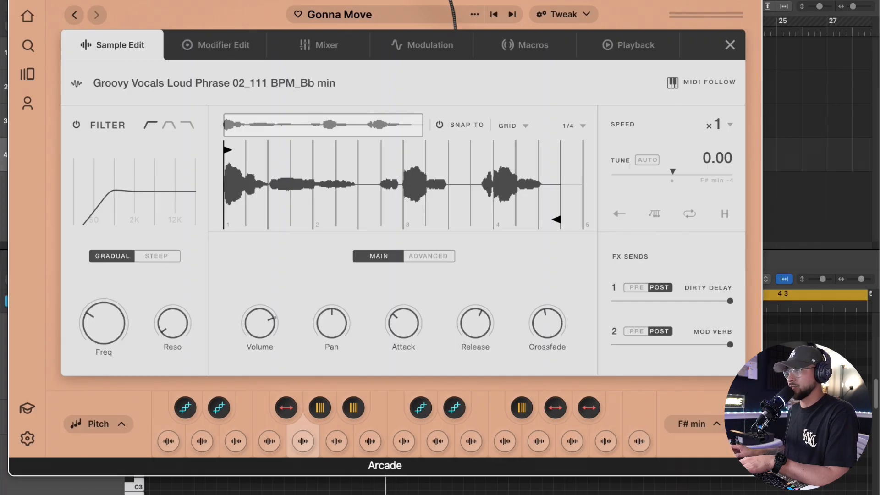
{"action": "left_click_drag", "start_coordinate": [386, 466], "coordinate": [387, 467]}
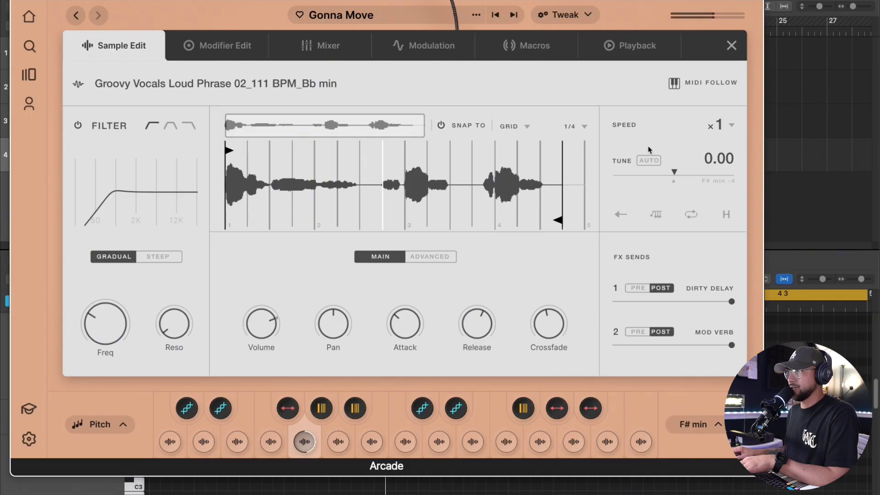
{"action": "left_click", "coordinate": [729, 125]}
{"action": "left_click", "coordinate": [720, 223]}
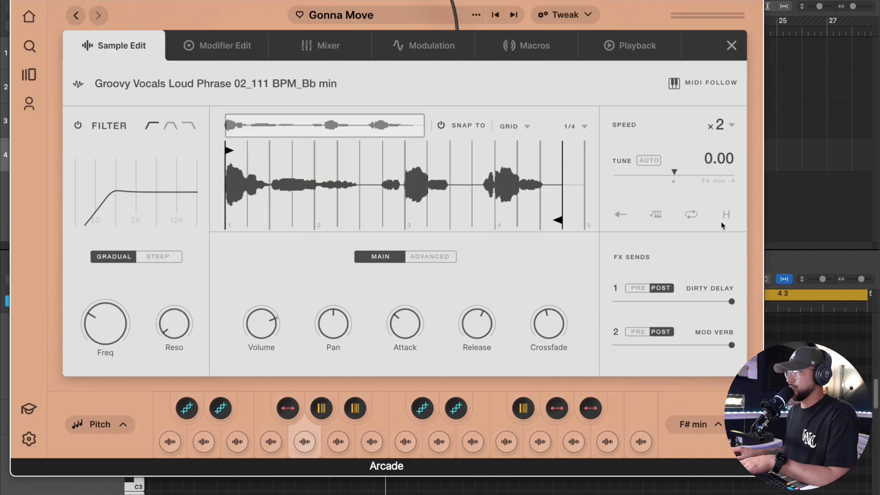
{"action": "left_click_drag", "start_coordinate": [677, 172], "coordinate": [709, 179]}
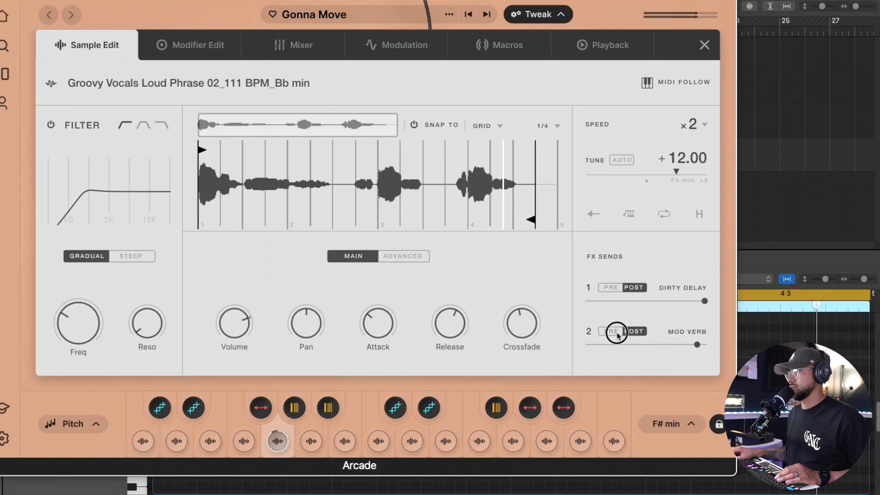
Step: Adjust the vocal sample's Mod Verb send and close the Arcade window
{"action": "left_click", "coordinate": [614, 332]}
{"action": "left_click_drag", "start_coordinate": [697, 345], "coordinate": [704, 346]}
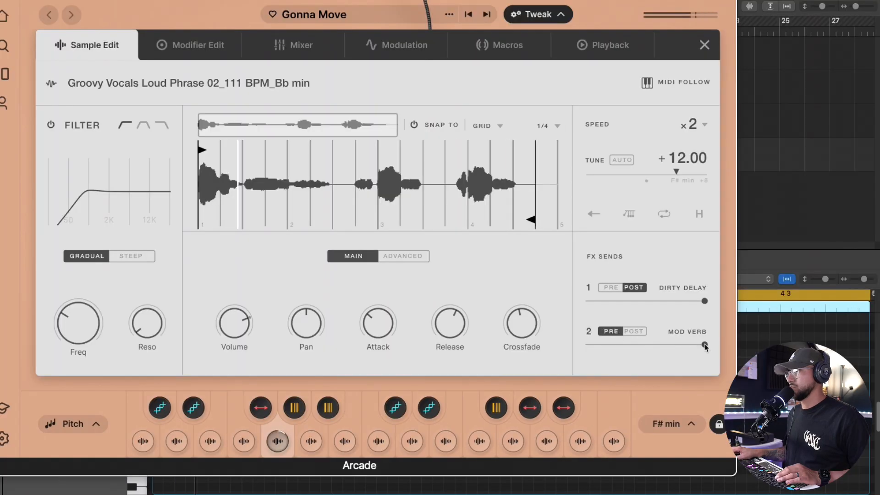
{"action": "left_click", "coordinate": [632, 334]}
{"action": "left_click", "coordinate": [9, 8]}
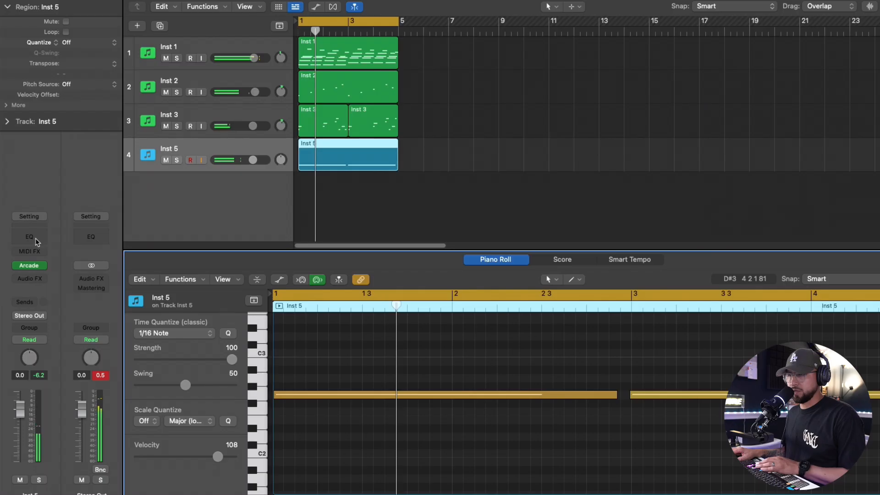
Step: Filter Inst 5 with Channel EQ, adding a low cut at 376 Hz and a high cut near 1320 Hz
{"action": "left_click", "coordinate": [33, 242]}
{"action": "left_click_drag", "start_coordinate": [582, 92], "coordinate": [565, 85]}
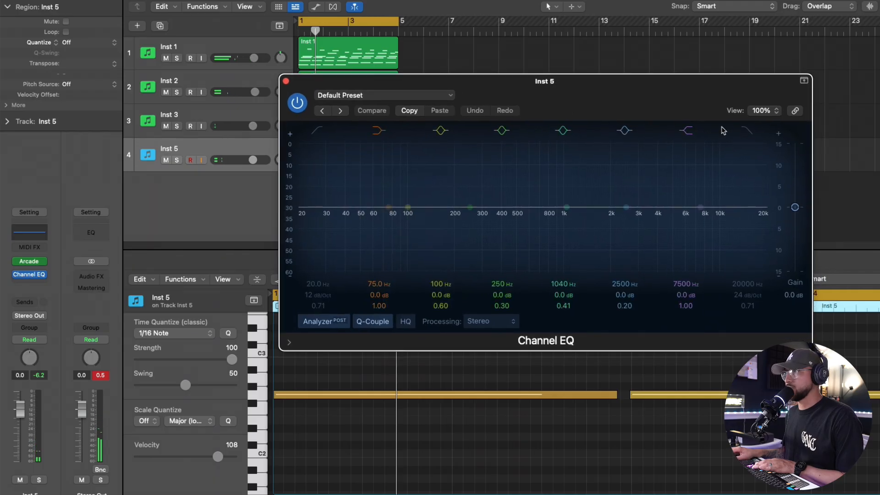
{"action": "left_click_drag", "start_coordinate": [753, 213], "coordinate": [649, 216]}
{"action": "left_click", "coordinate": [318, 131]}
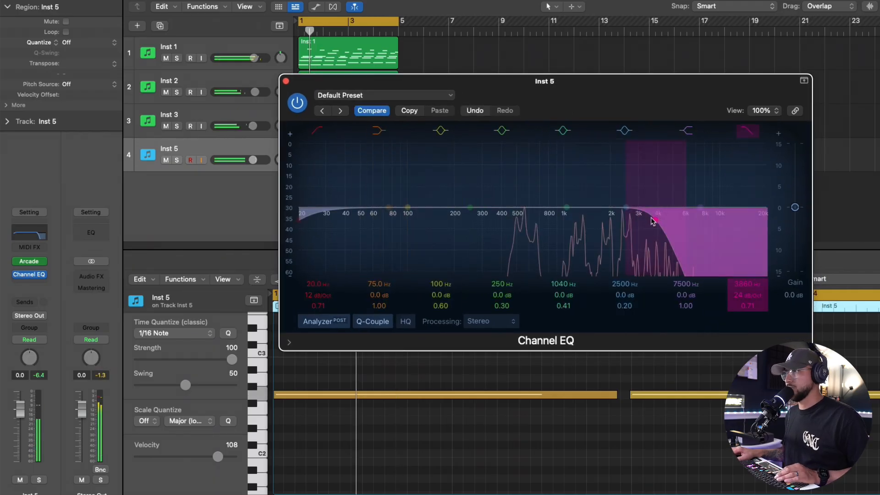
{"action": "left_click_drag", "start_coordinate": [653, 220], "coordinate": [584, 229]}
{"action": "left_click_drag", "start_coordinate": [305, 220], "coordinate": [482, 222]}
{"action": "left_click_drag", "start_coordinate": [588, 224], "coordinate": [579, 221]}
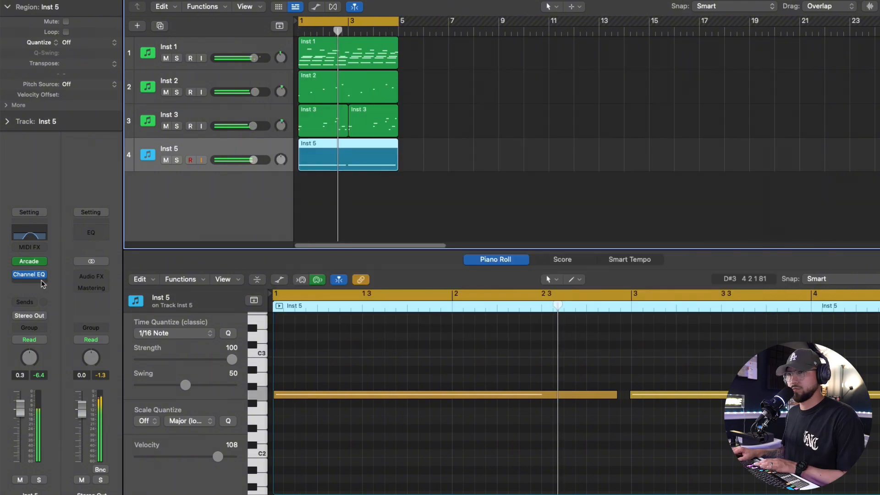
Step: Insert ValhallaVintageVerb after the Channel EQ on Inst 5 and lower its mix
{"action": "left_click", "coordinate": [29, 284]}
{"action": "left_click", "coordinate": [50, 313]}
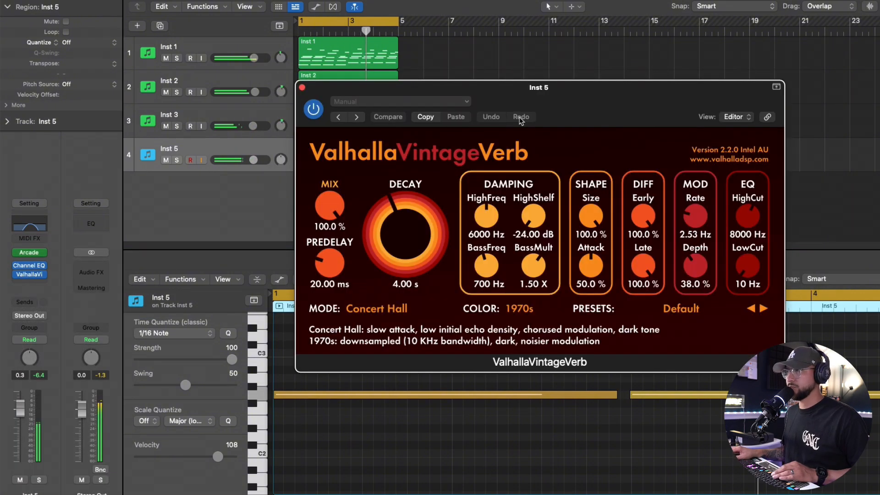
{"action": "left_click_drag", "start_coordinate": [337, 204], "coordinate": [339, 214]}
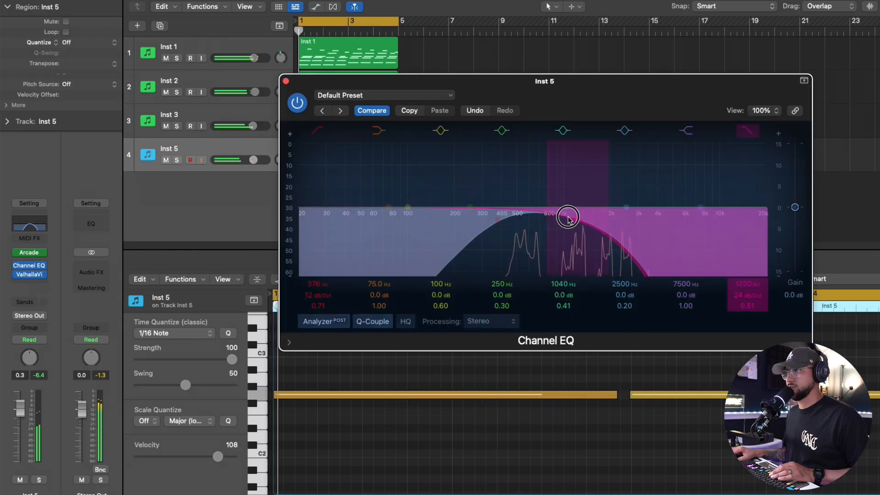
Step: Raise Inst 5's EQ high cut to 2100 Hz
{"action": "mouse_move", "coordinate": [550, 215]}
{"action": "left_mouse_down"}
{"action": "mouse_move", "coordinate": [611, 219]}
{"action": "mouse_move", "coordinate": [566, 211]}
{"action": "left_mouse_up"}
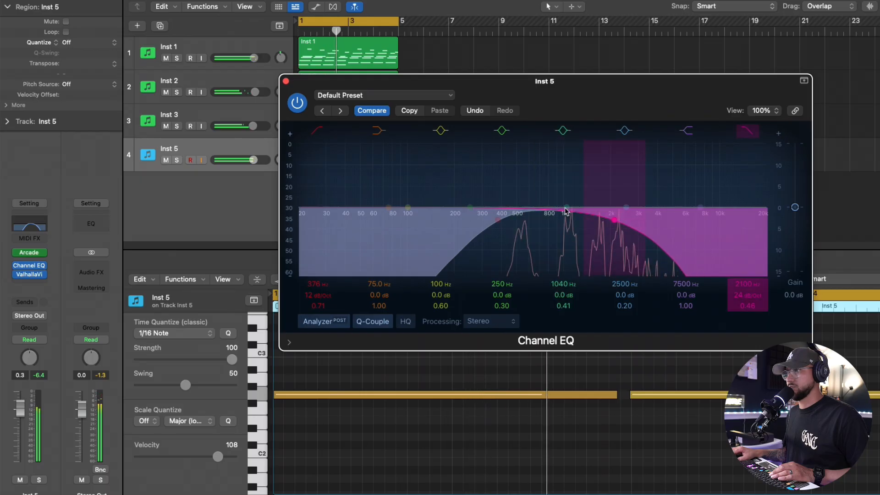
Step: Close the Channel EQ window and nudge Inst 5's channel volume fader slightly down
{"action": "left_click", "coordinate": [285, 81]}
{"action": "left_click_drag", "start_coordinate": [24, 403], "coordinate": [25, 406]}
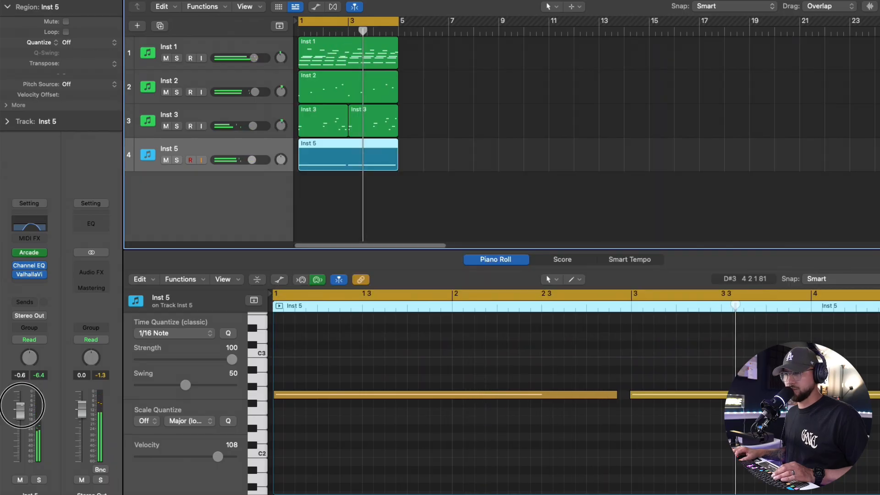
Step: Set the vocal sample's tune to 0.00 in Arcade, close it, and nudge Inst 5's track volume
{"action": "left_click", "coordinate": [29, 252]}
{"action": "left_click_drag", "start_coordinate": [774, 177], "coordinate": [754, 178]}
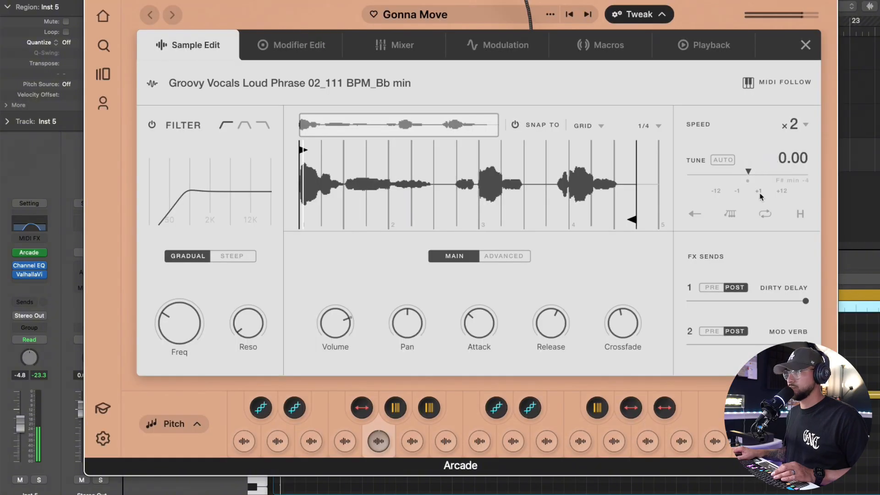
{"action": "left_click", "coordinate": [91, 7]}
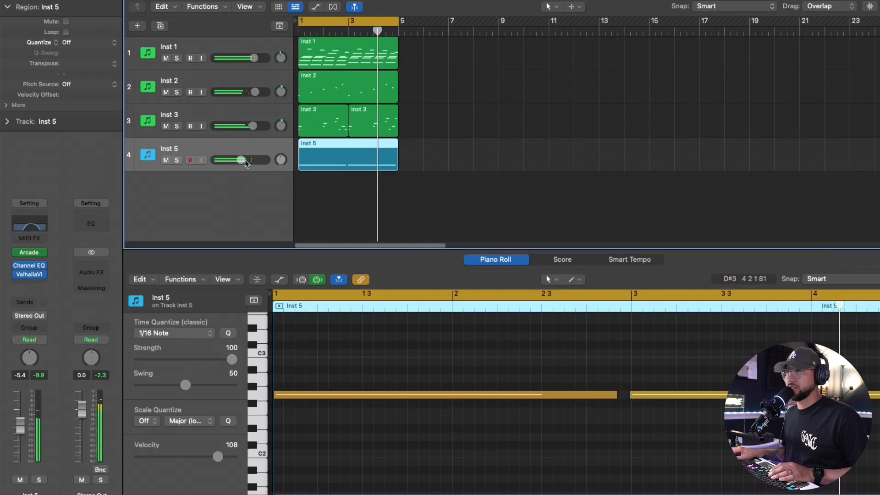
{"action": "left_click_drag", "start_coordinate": [242, 160], "coordinate": [240, 161]}
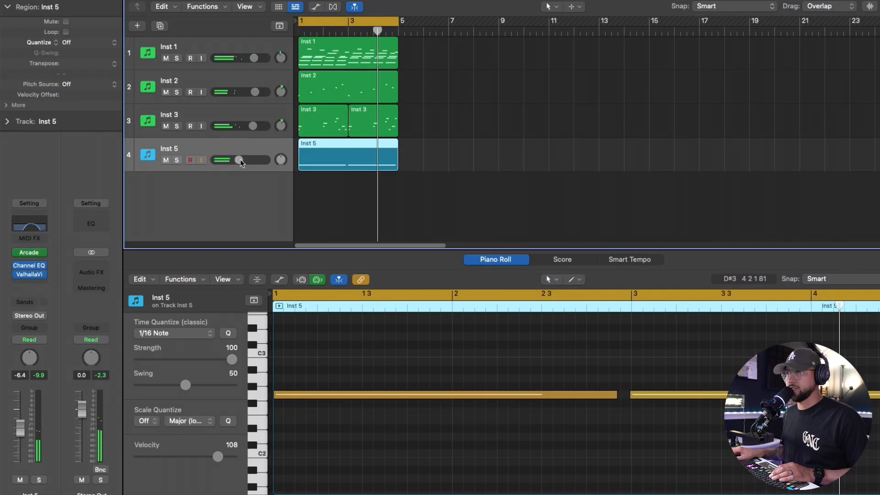
Step: Create a new track copying Inst 5's setup and tune its Arcade vocal sample to +9.00
{"action": "double_click", "coordinate": [219, 200]}
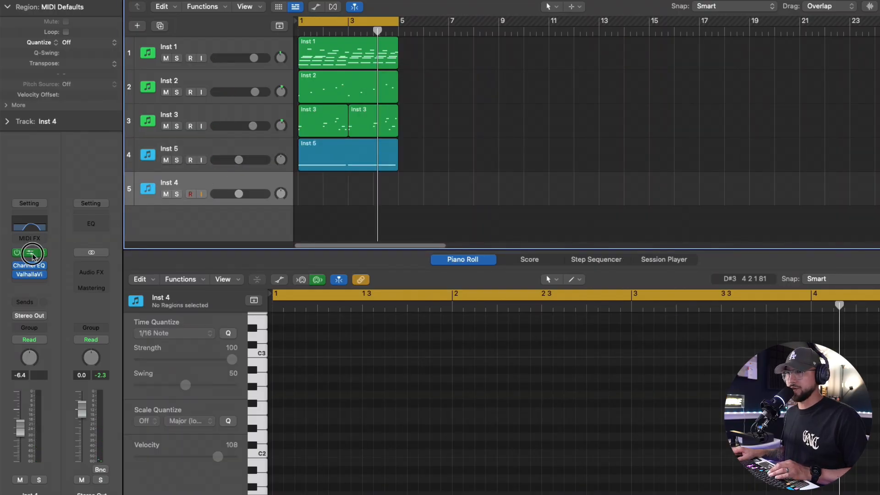
{"action": "left_click", "coordinate": [32, 255]}
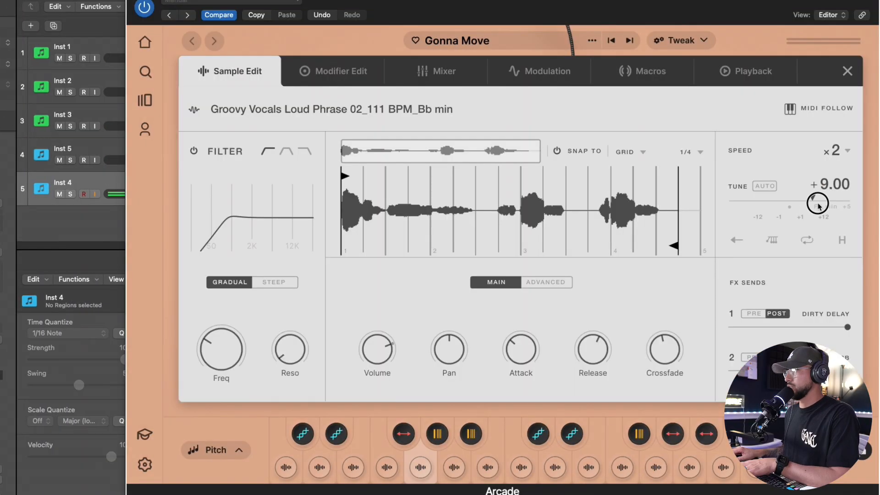
{"action": "left_click", "coordinate": [165, 187]}
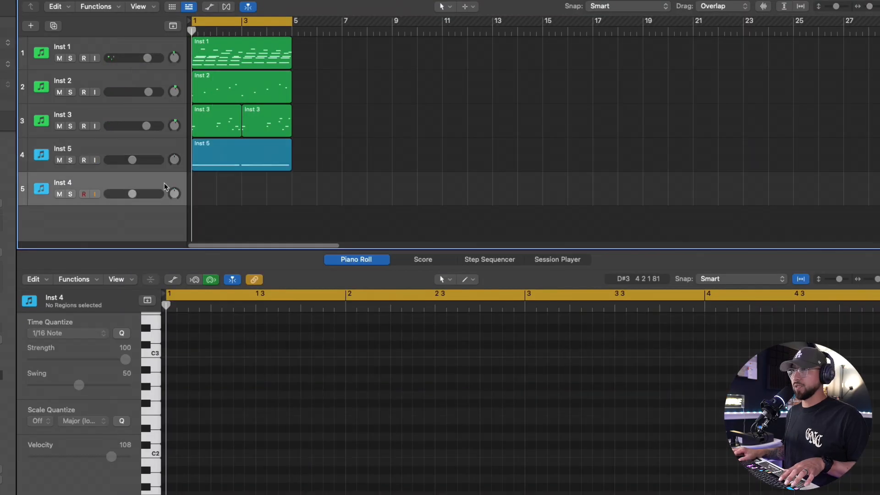
Step: Paste the Inst 5 region onto the new track and play back while adjusting Inst 5's volume
{"action": "key", "text": "super+v"}
{"action": "key", "text": "space"}
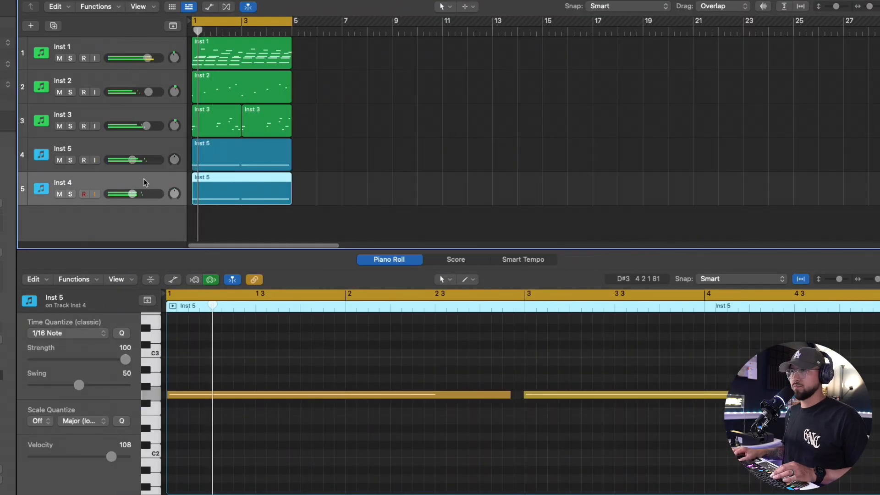
{"action": "left_click_drag", "start_coordinate": [131, 160], "coordinate": [130, 170]}
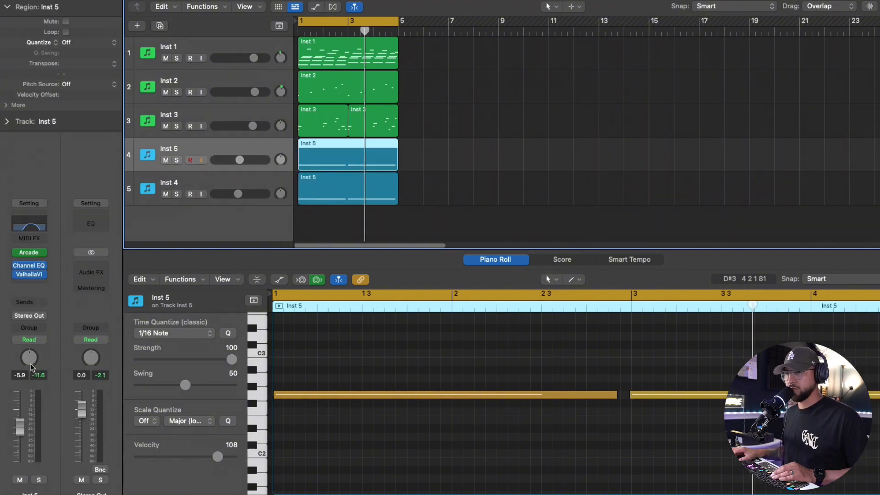
Step: Pan Inst 5 to +14 and Inst 4 to -12, then play the beat back
{"action": "right_click", "coordinate": [31, 364]}
{"action": "left_click", "coordinate": [39, 371]}
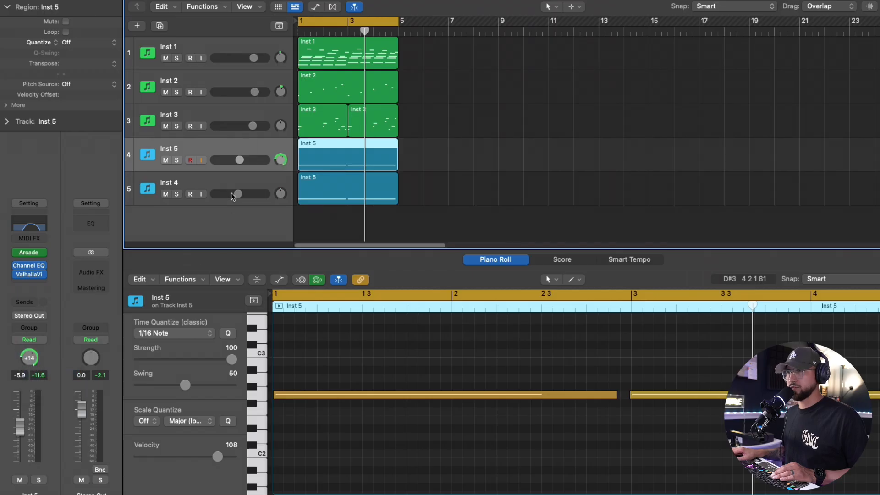
{"action": "right_click", "coordinate": [277, 190]}
{"action": "right_click", "coordinate": [28, 359]}
{"action": "left_click", "coordinate": [40, 372]}
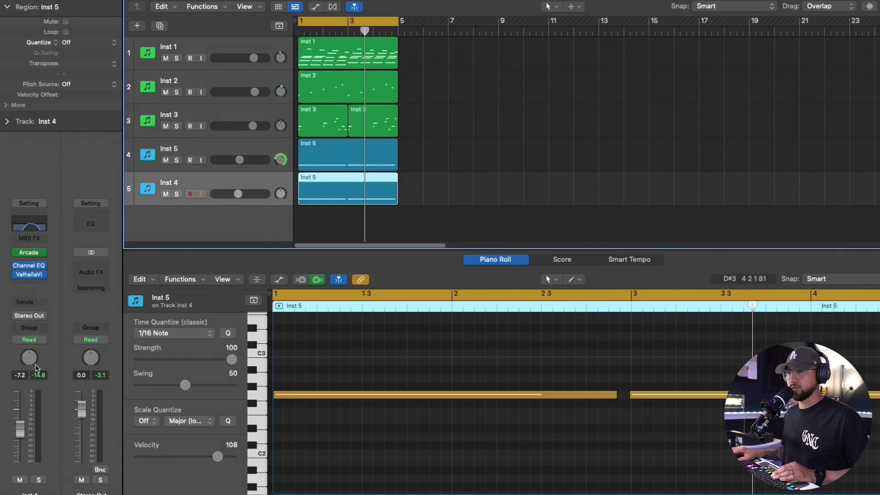
{"action": "key", "text": "space"}
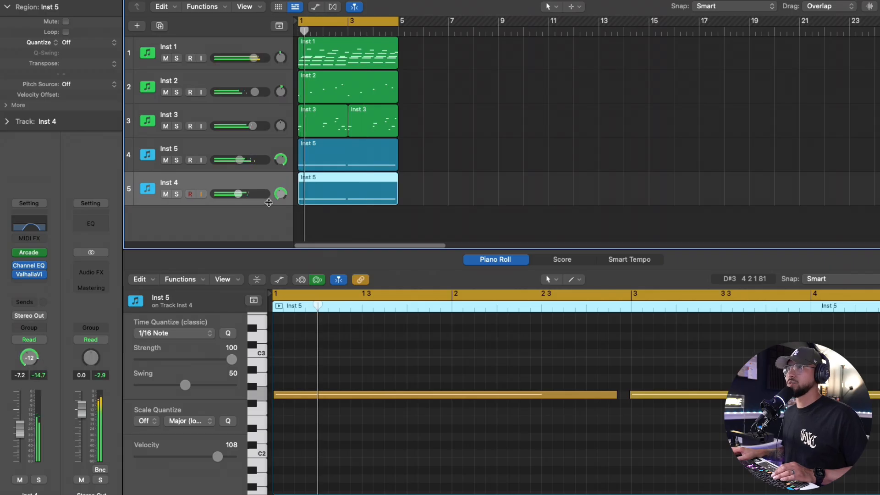
Step: Raise the ValhallaVintageVerb mix on Inst 4 to 38.8% and close the plugin
{"action": "left_click", "coordinate": [29, 274]}
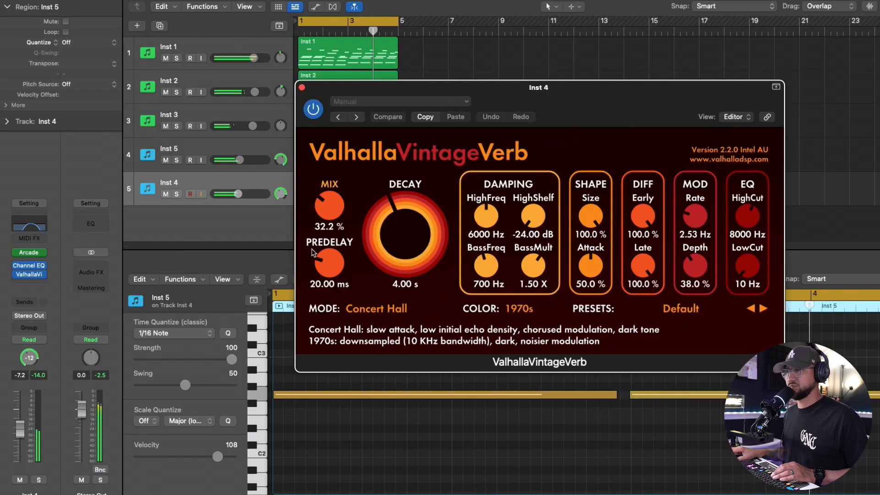
{"action": "left_click_drag", "start_coordinate": [326, 210], "coordinate": [327, 198]}
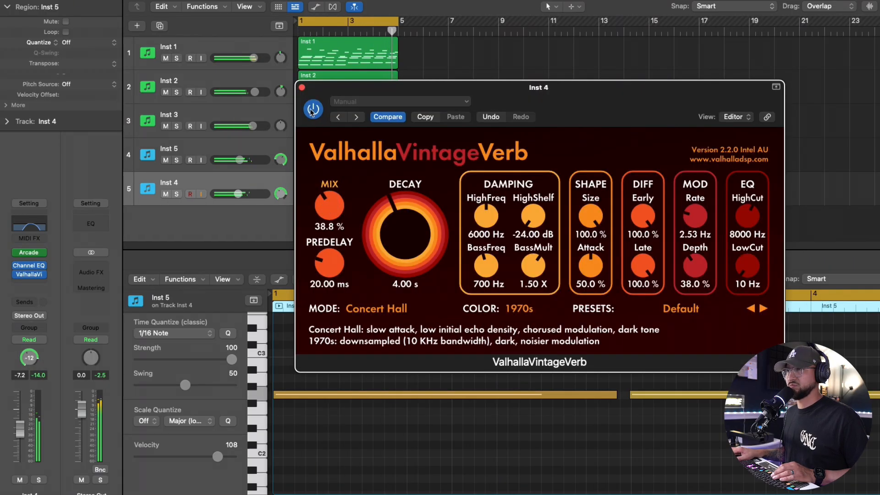
{"action": "left_click", "coordinate": [302, 87]}
Step: Raise the ValhallaVintageVerb mix slightly on Inst 5's channel
{"action": "left_click", "coordinate": [241, 149]}
{"action": "left_click", "coordinate": [28, 275]}
{"action": "left_click_drag", "start_coordinate": [329, 207], "coordinate": [329, 202]}
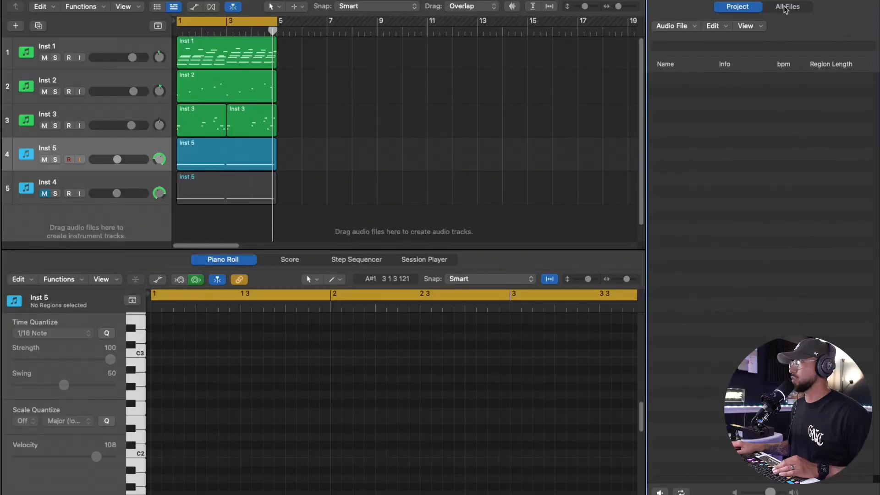
Step: Audition rim shot samples in the file browser and drag "Rim shot[12] - Ugh" in as a new track
{"action": "left_click", "coordinate": [785, 9]}
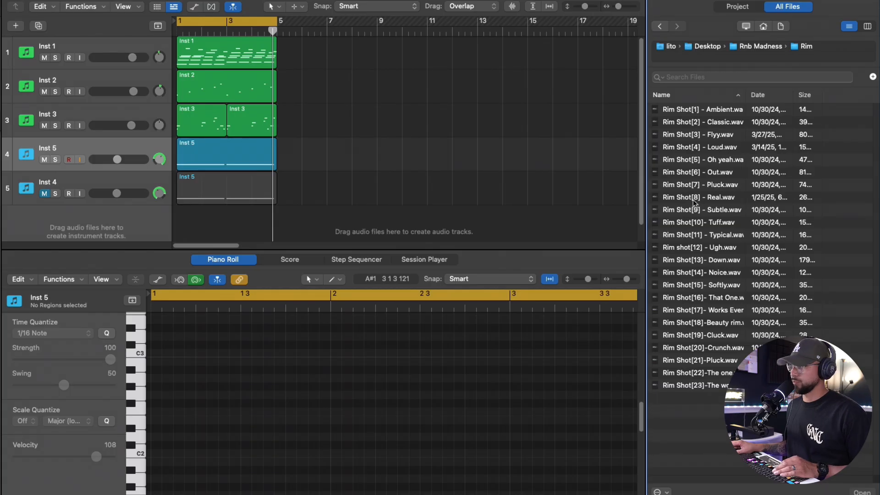
{"action": "left_click", "coordinate": [695, 198]}
{"action": "left_click", "coordinate": [714, 223]}
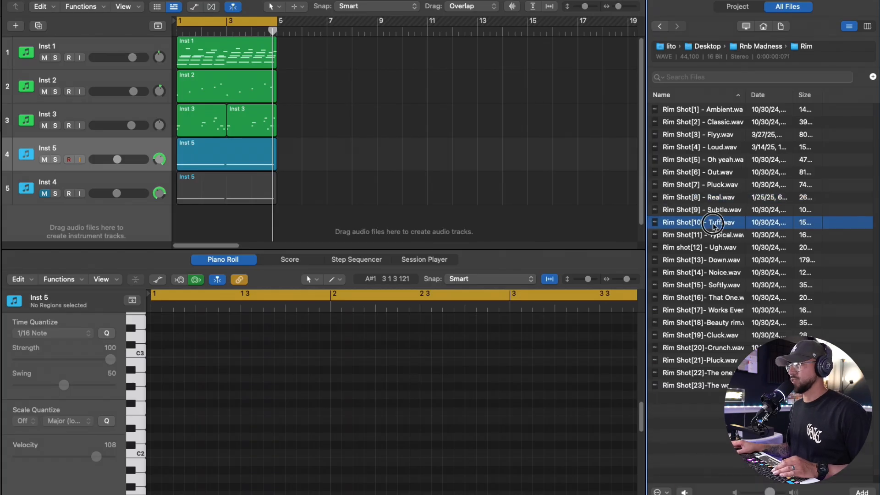
{"action": "left_click", "coordinate": [714, 235]}
{"action": "left_click_drag", "start_coordinate": [713, 248], "coordinate": [128, 179]}
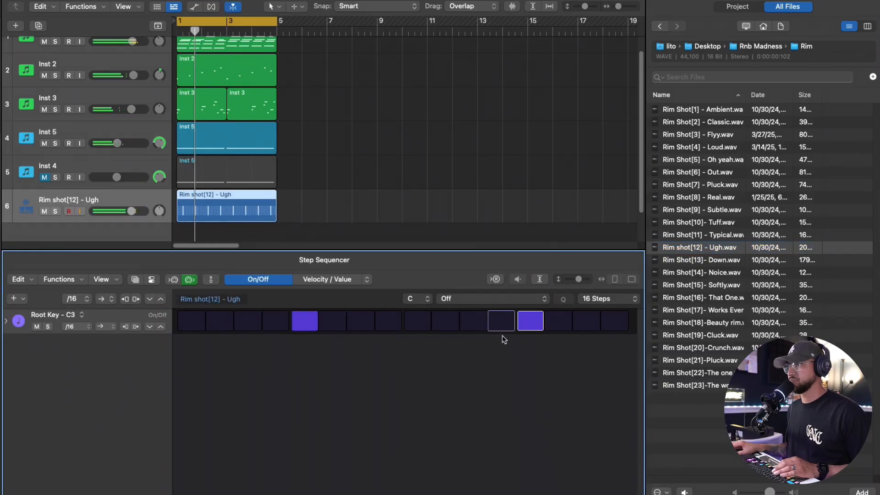
{"action": "scroll", "coordinate": [186, 239], "scroll_direction": "down", "scroll_amount": 1}
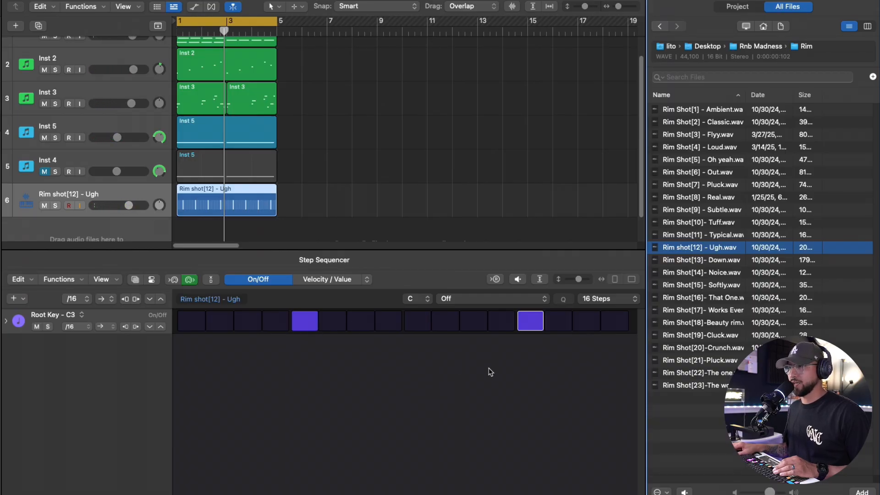
{"action": "left_click", "coordinate": [303, 322]}
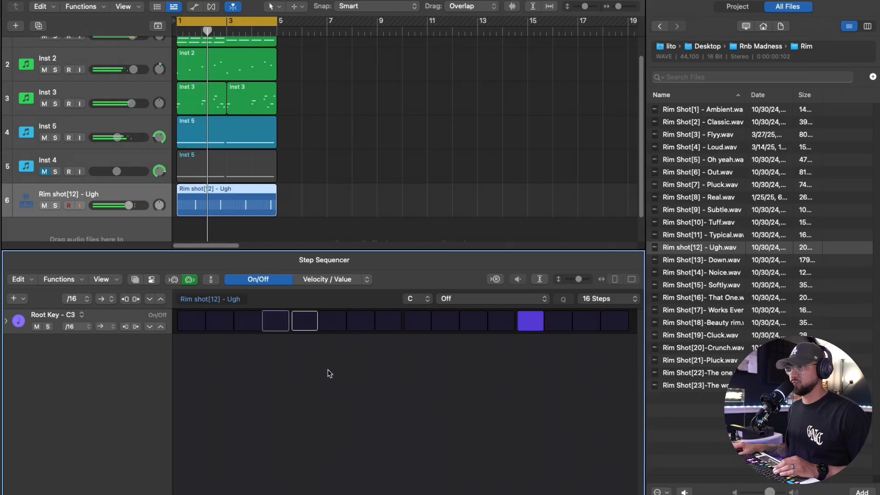
{"action": "left_click", "coordinate": [306, 326]}
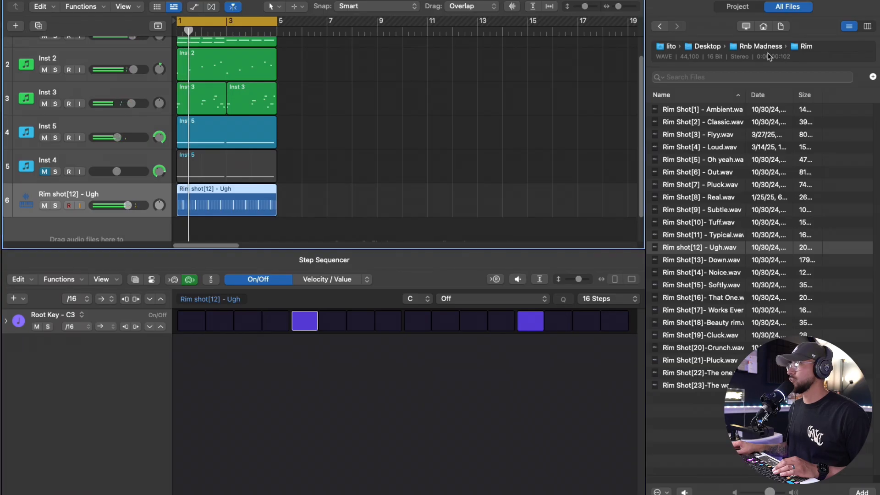
Step: Open the Hi-Hats folder, audition samples, and drag "Hi-Hat[9] - Frost" in as a new track
{"action": "left_click", "coordinate": [759, 47]}
{"action": "double_click", "coordinate": [682, 177]}
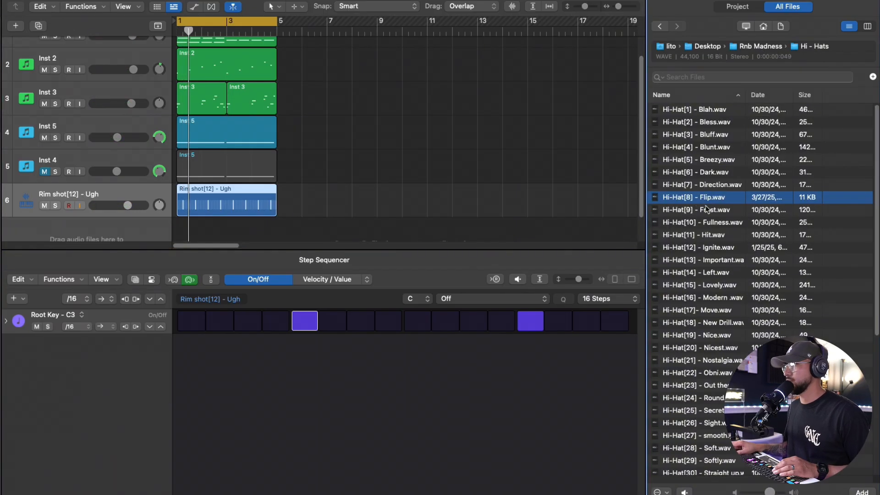
{"action": "left_click", "coordinate": [709, 214]}
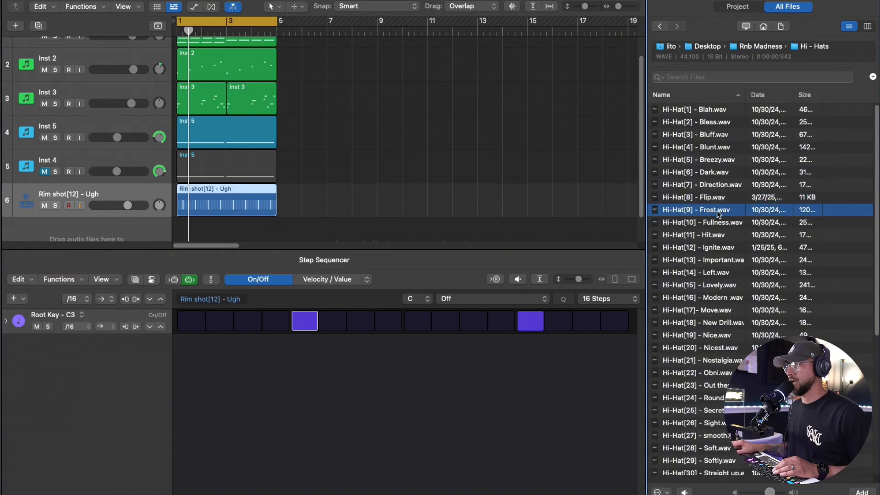
{"action": "left_click_drag", "start_coordinate": [708, 213], "coordinate": [103, 220]}
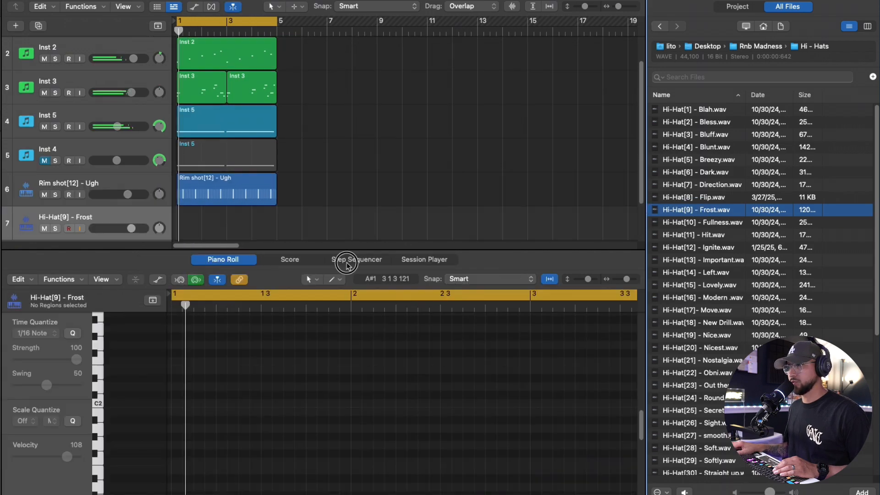
Step: Turn on all hi-hat steps in the Step Sequencer except the third one
{"action": "left_click", "coordinate": [192, 325]}
{"action": "left_click", "coordinate": [237, 322]}
{"action": "left_click_drag", "start_coordinate": [275, 321], "coordinate": [614, 321]}
{"action": "left_click", "coordinate": [247, 321]}
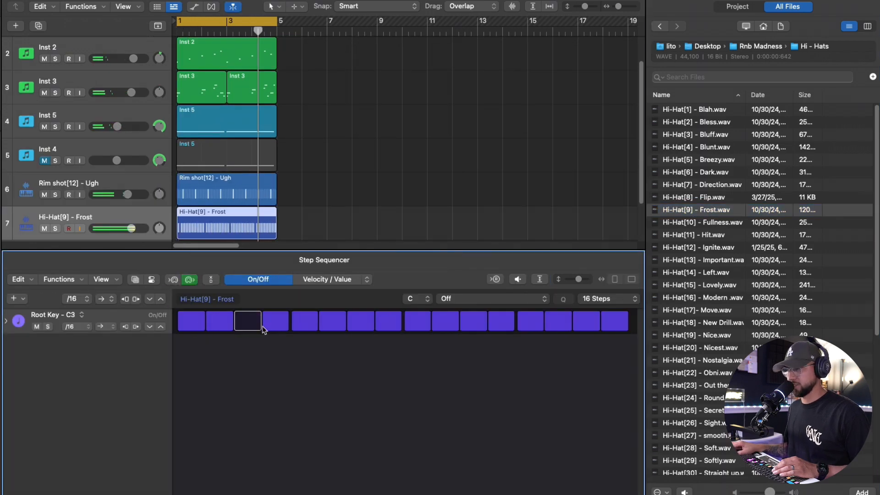
Step: Extend the hi-hat pattern to 64 Steps and toggle a few individual steps
{"action": "left_click", "coordinate": [608, 298]}
{"action": "left_click", "coordinate": [602, 357]}
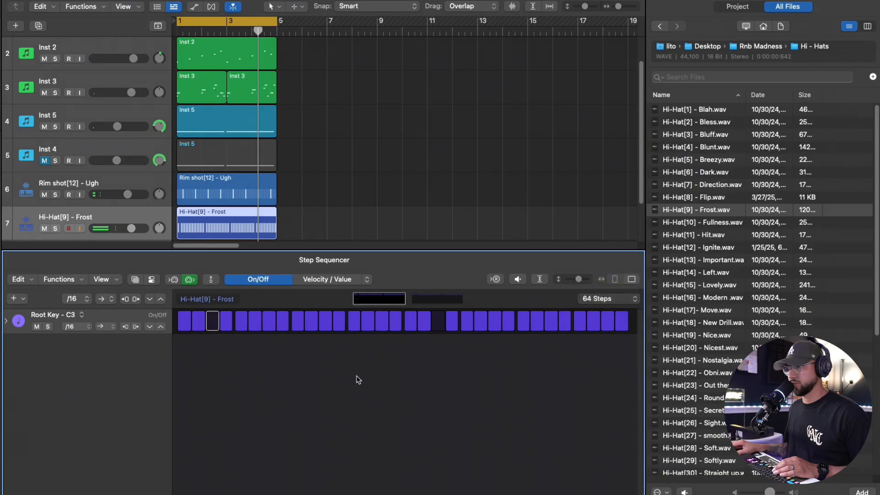
{"action": "left_click_drag", "start_coordinate": [231, 327], "coordinate": [214, 325]}
{"action": "left_click", "coordinate": [441, 326]}
Step: Replace the hi-hat sample with "Hi-Hat[16] - Modern" and play the pattern
{"action": "left_click", "coordinate": [726, 298]}
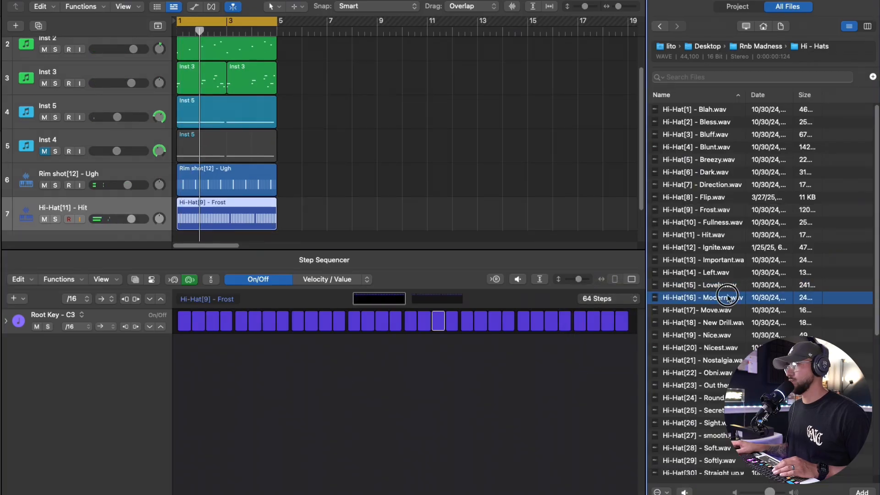
{"action": "left_click_drag", "start_coordinate": [727, 297], "coordinate": [132, 213]}
{"action": "key", "text": "space"}
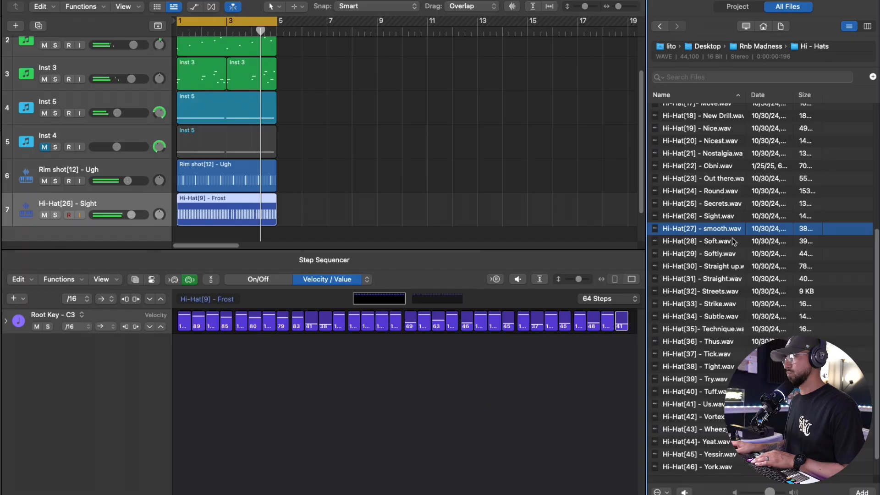
Step: Swap the hi-hat sample for "Hi-Hat[47] -Bliss" and close the Quick Sampler window
{"action": "left_click", "coordinate": [733, 241]}
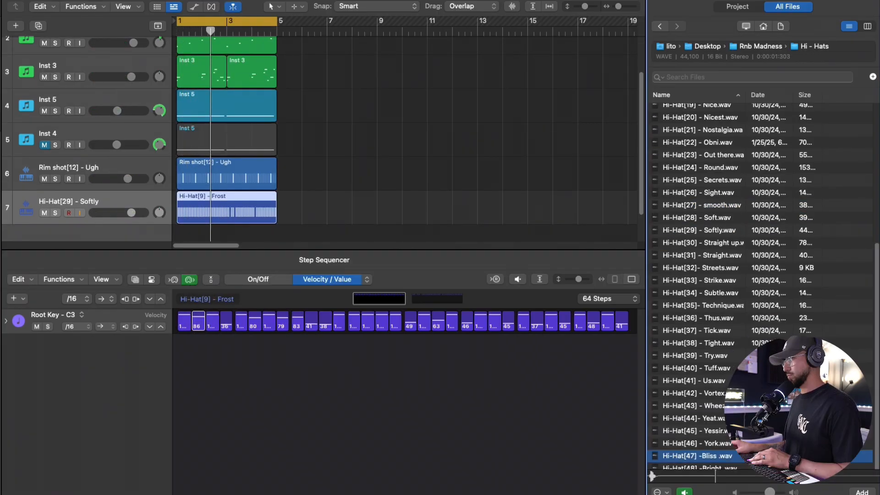
{"action": "left_click_drag", "start_coordinate": [699, 456], "coordinate": [580, 394]}
{"action": "left_click_drag", "start_coordinate": [580, 394], "coordinate": [88, 207]}
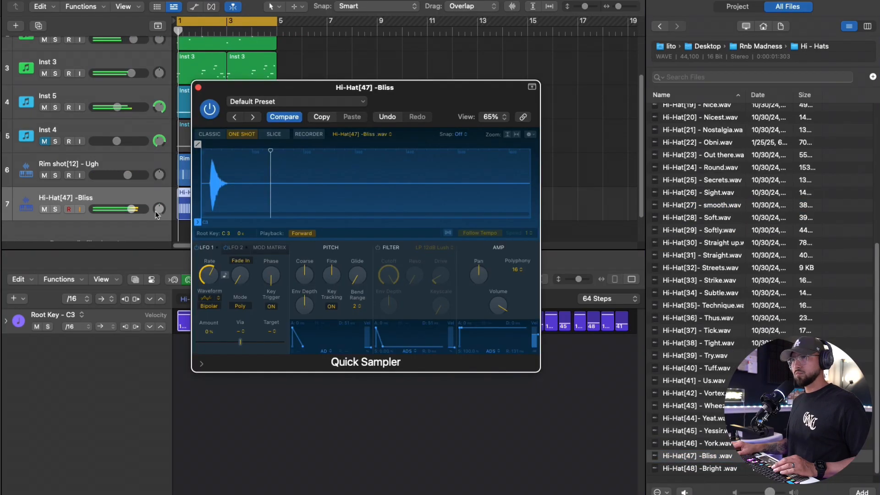
{"action": "left_click", "coordinate": [198, 88]}
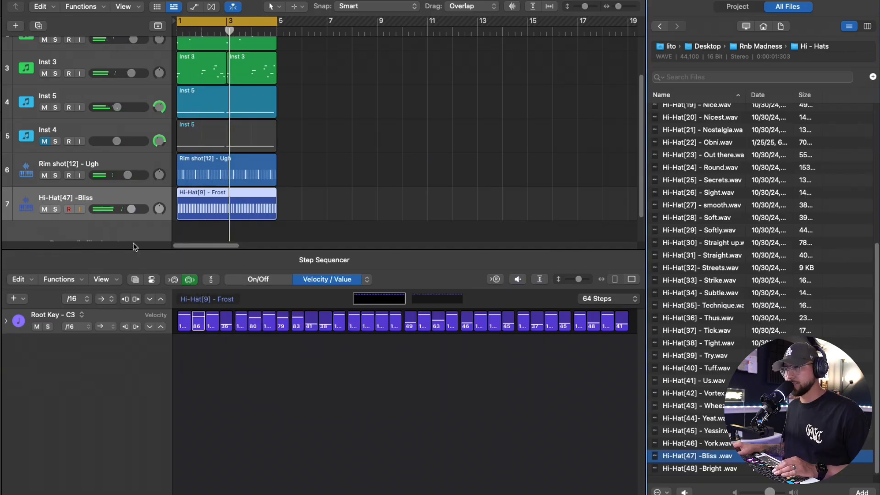
Step: Nudge the hi-hat track volume and vary the step velocities across the pattern
{"action": "left_click_drag", "start_coordinate": [131, 209], "coordinate": [130, 209]}
{"action": "left_click", "coordinate": [315, 323]}
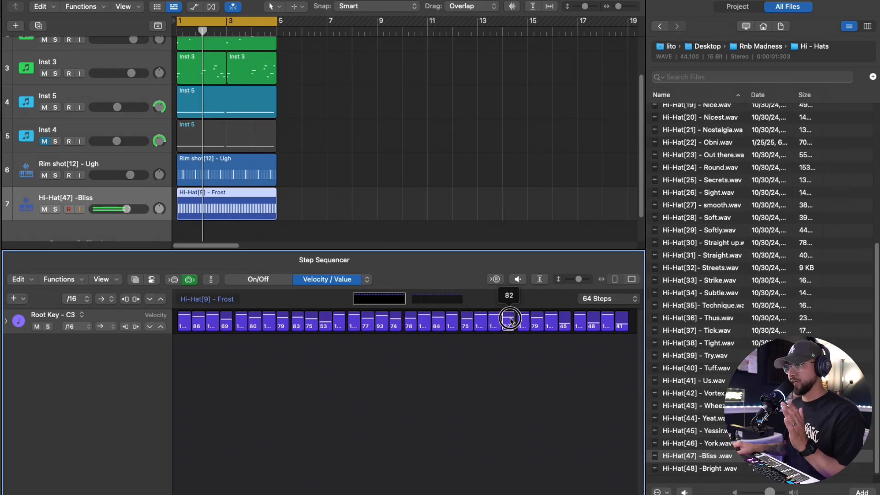
{"action": "left_click_drag", "start_coordinate": [569, 323], "coordinate": [620, 324]}
Step: Trim the hi-hat region to one bar and repeat it three times
{"action": "left_click_drag", "start_coordinate": [276, 216], "coordinate": [201, 234]}
{"action": "key", "text": "super+r"}
{"action": "key", "text": "super+r"}
{"action": "key", "text": "super+r"}
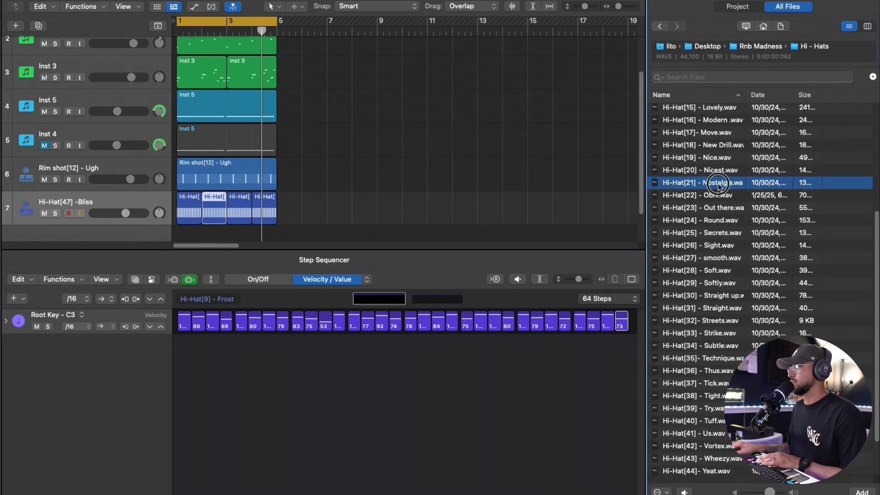
Step: Show the hi-hat's Quick Sampler window and close it again
{"action": "key", "text": "v"}
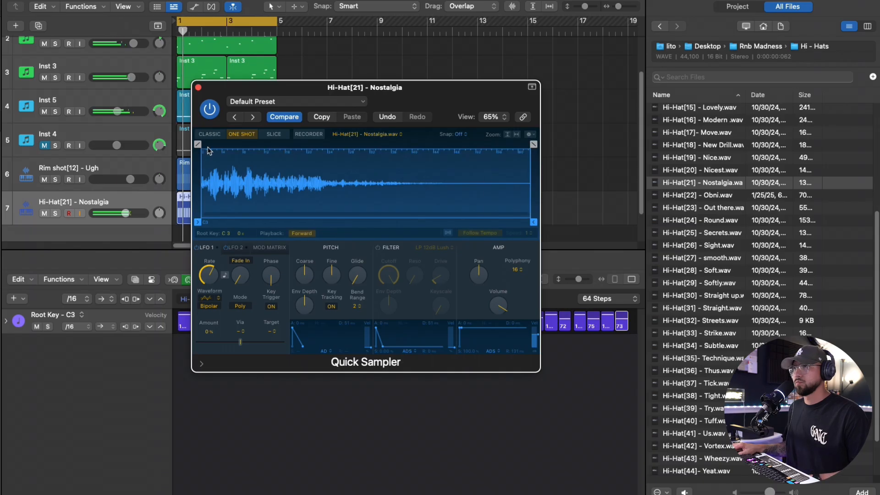
{"action": "left_click", "coordinate": [199, 90]}
{"action": "mouse_move", "coordinate": [131, 221]}
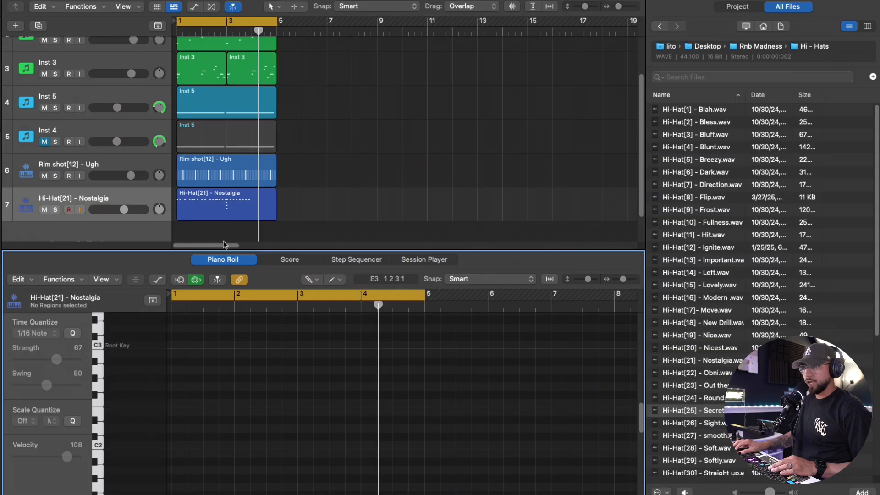
Step: Open the hi-hat region in the Piano Roll and pencil in two notes near the end of bar 4
{"action": "left_click", "coordinate": [233, 195]}
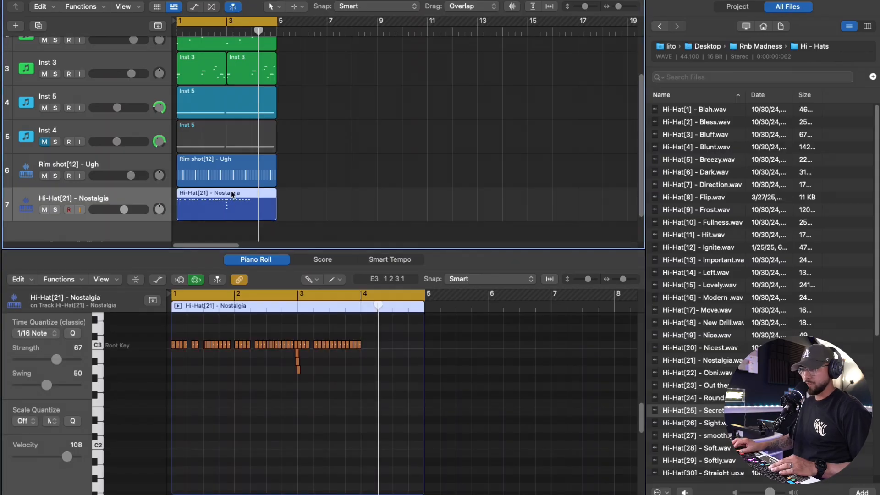
{"action": "left_click", "coordinate": [367, 345]}
{"action": "left_click", "coordinate": [371, 344]}
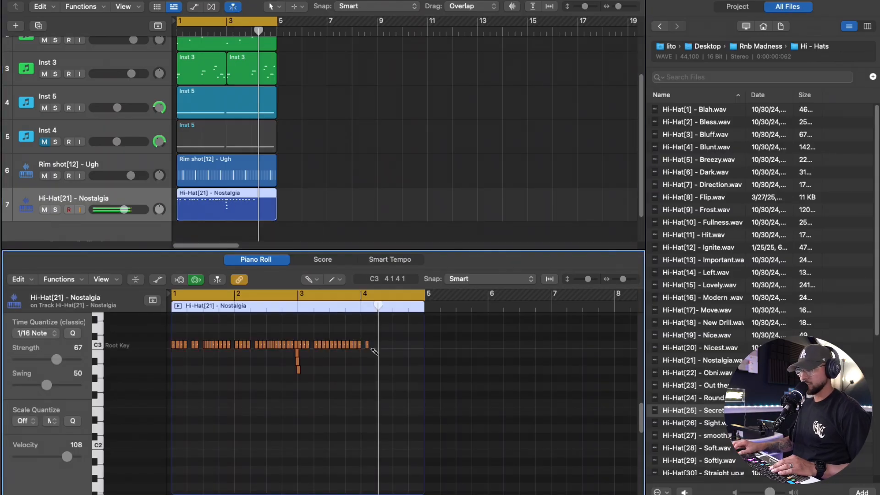
Step: Pencil in extra hi-hat notes to fill out the end of bar 4
{"action": "left_click_drag", "start_coordinate": [623, 278], "coordinate": [625, 279]}
{"action": "left_click", "coordinate": [447, 346]}
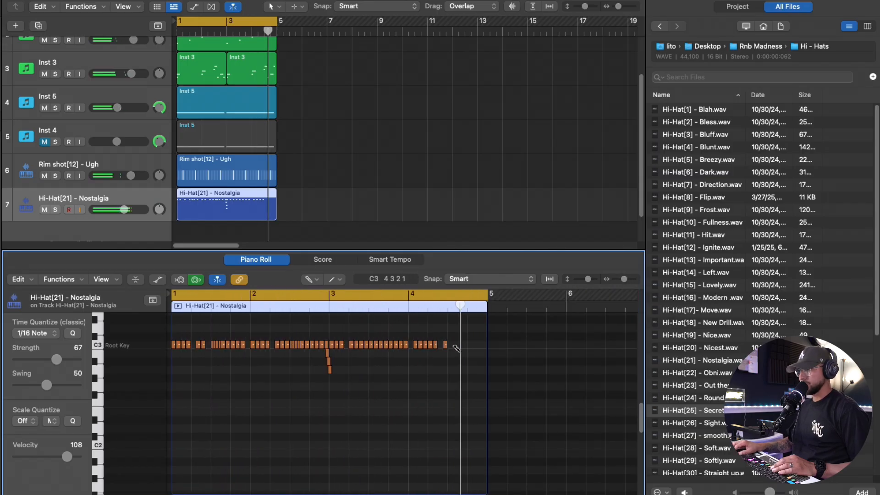
{"action": "left_click", "coordinate": [452, 345]}
{"action": "left_click_drag", "start_coordinate": [455, 345], "coordinate": [484, 346]}
{"action": "left_click", "coordinate": [469, 345]}
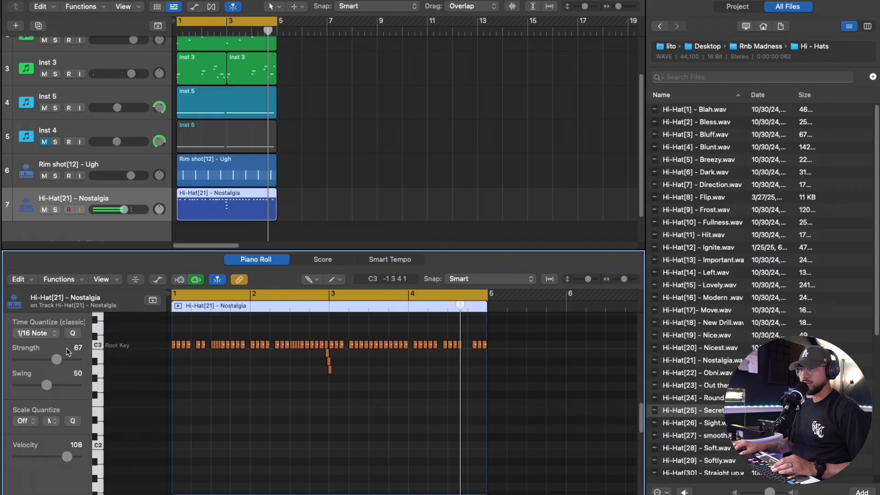
Step: Set the hi-hat region's time quantize to 1/32 Note and show the Note Velocity lane
{"action": "left_click", "coordinate": [36, 334]}
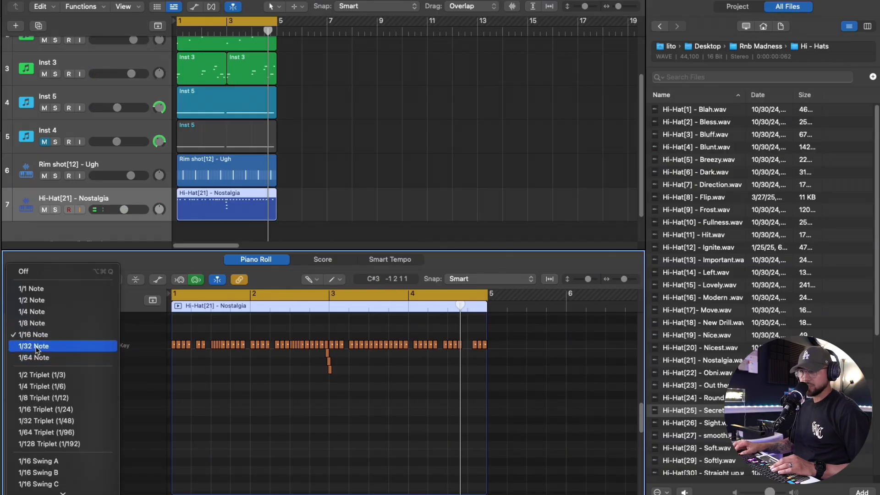
{"action": "left_click", "coordinate": [36, 346]}
{"action": "left_click", "coordinate": [157, 279]}
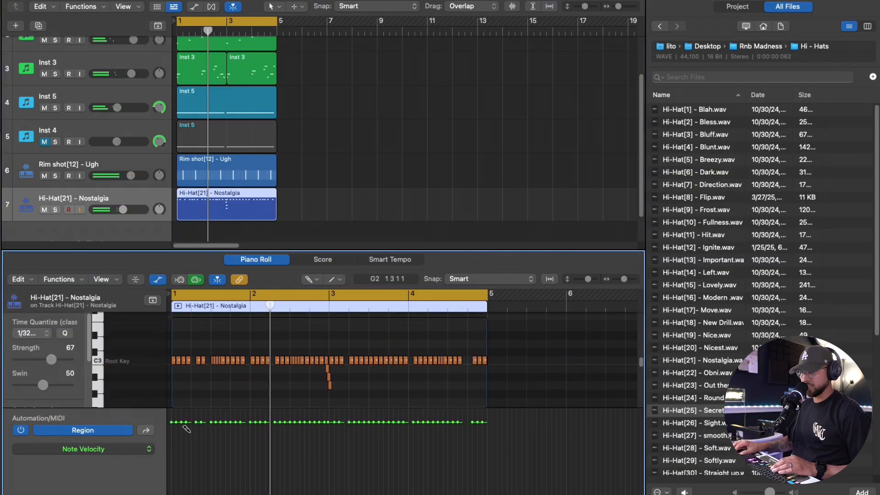
Step: Vary the hi-hat note velocities across the pattern in the velocity lane, then nudge the hi-hat track volume
{"action": "left_click", "coordinate": [177, 426]}
{"action": "left_click", "coordinate": [187, 436]}
{"action": "left_click", "coordinate": [201, 426]}
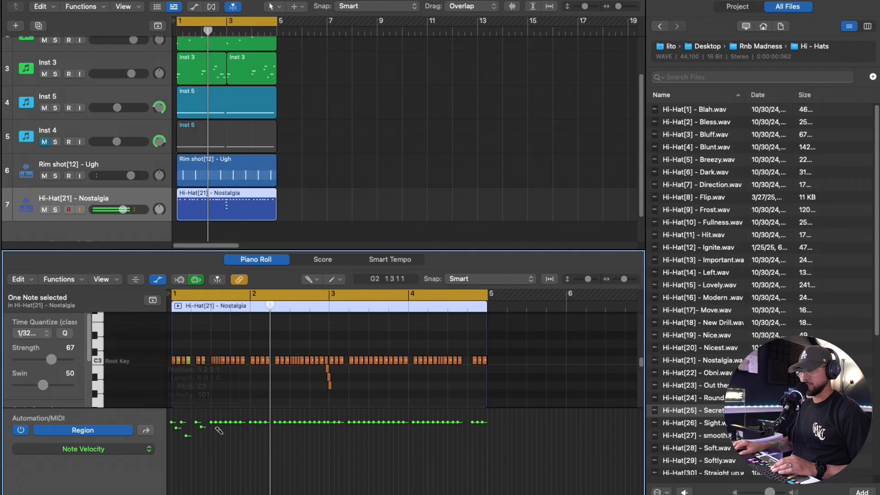
{"action": "left_click", "coordinate": [233, 432]}
{"action": "left_click", "coordinate": [250, 430]}
{"action": "left_click", "coordinate": [257, 432]}
{"action": "left_click", "coordinate": [269, 427]}
{"action": "left_click", "coordinate": [287, 428]}
{"action": "left_click", "coordinate": [300, 430]}
{"action": "left_click", "coordinate": [312, 427]}
{"action": "mouse_move", "coordinate": [325, 427]}
{"action": "left_mouse_down"}
{"action": "mouse_move", "coordinate": [333, 439]}
{"action": "mouse_move", "coordinate": [342, 434]}
{"action": "left_mouse_up"}
{"action": "left_click", "coordinate": [351, 425]}
{"action": "left_click_drag", "start_coordinate": [365, 424], "coordinate": [370, 427]}
{"action": "left_click", "coordinate": [385, 432]}
{"action": "left_click", "coordinate": [399, 429]}
{"action": "left_click", "coordinate": [405, 425]}
{"action": "left_click", "coordinate": [424, 426]}
{"action": "left_click_drag", "start_coordinate": [438, 425], "coordinate": [483, 425]}
{"action": "left_click", "coordinate": [424, 427]}
{"action": "left_click_drag", "start_coordinate": [425, 427], "coordinate": [428, 428]}
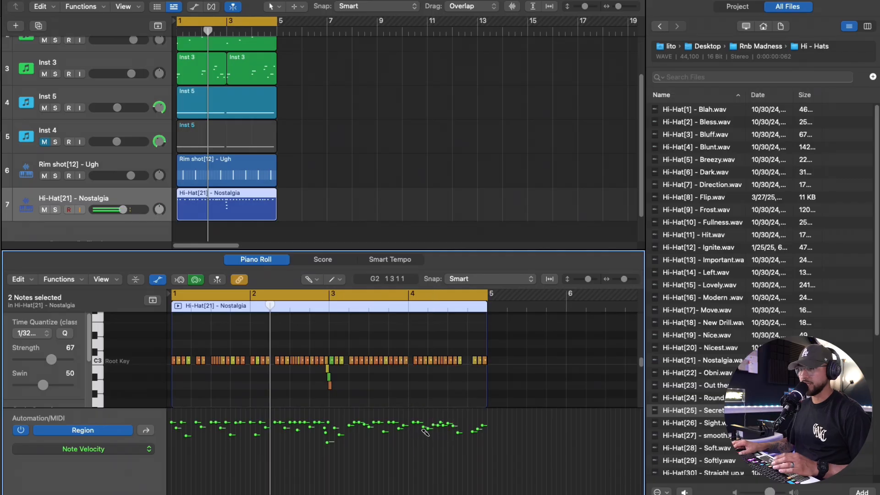
{"action": "key", "text": "space"}
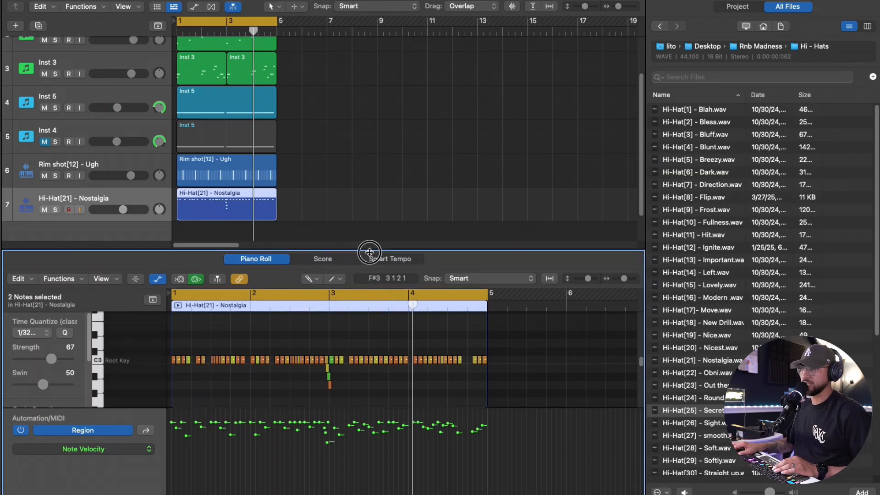
{"action": "left_click_drag", "start_coordinate": [369, 251], "coordinate": [372, 266]}
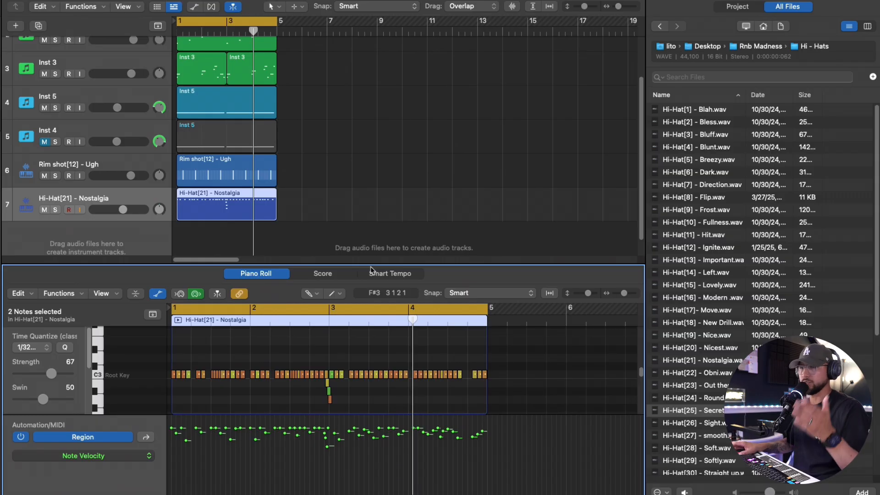
{"action": "left_click_drag", "start_coordinate": [123, 210], "coordinate": [125, 210]}
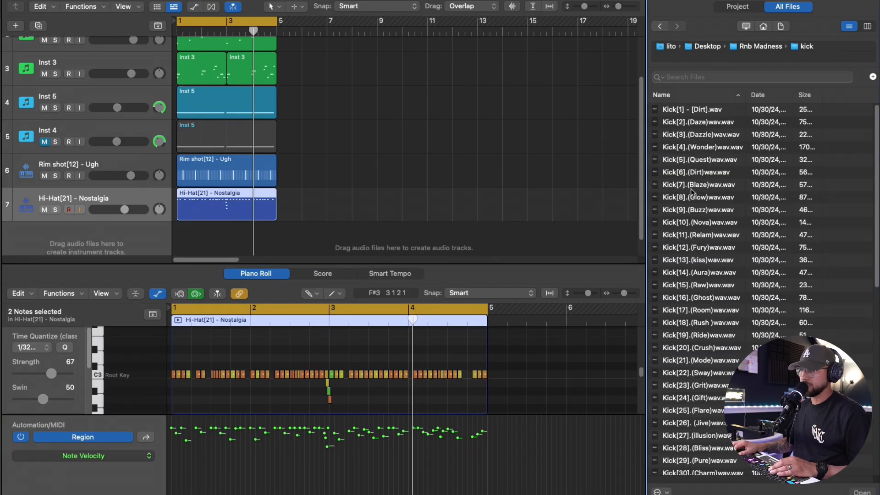
Step: Load Kick[14].(Aura)wav onto a new Quick Sampler (Optimized) track and program a 64-step kick pattern in the Step Sequencer
{"action": "left_click", "coordinate": [706, 311]}
{"action": "left_click_drag", "start_coordinate": [709, 273], "coordinate": [135, 245]}
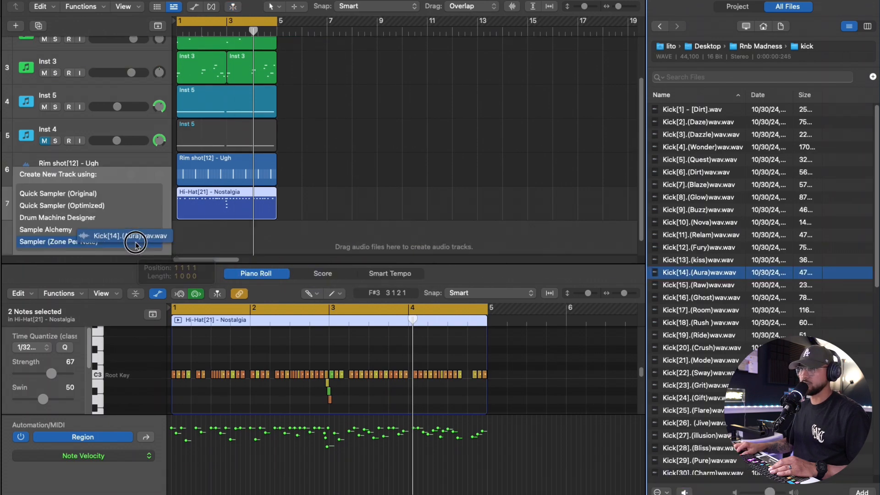
{"action": "left_click_drag", "start_coordinate": [135, 245], "coordinate": [108, 205]}
{"action": "left_click", "coordinate": [199, 332]}
{"action": "left_click", "coordinate": [610, 313]}
{"action": "left_click", "coordinate": [610, 370]}
{"action": "left_click", "coordinate": [338, 335]}
{"action": "left_click", "coordinate": [436, 314]}
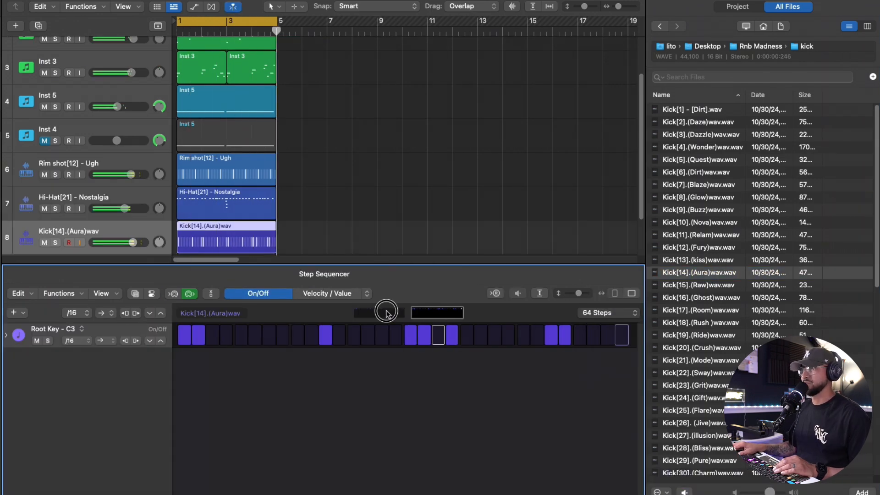
{"action": "left_click", "coordinate": [386, 314]}
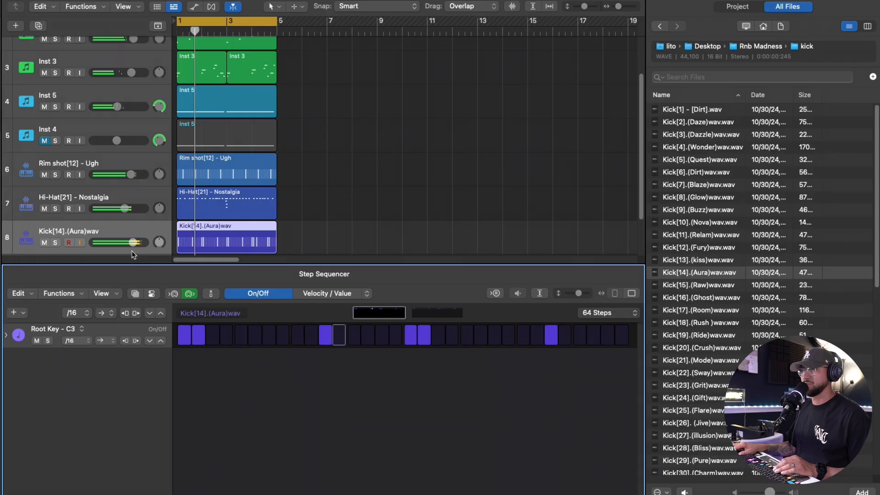
Step: Reshape more hi-hat note velocities in the velocity lane
{"action": "left_click", "coordinate": [123, 216]}
{"action": "left_click", "coordinate": [300, 436]}
{"action": "left_click", "coordinate": [316, 433]}
{"action": "left_click", "coordinate": [357, 433]}
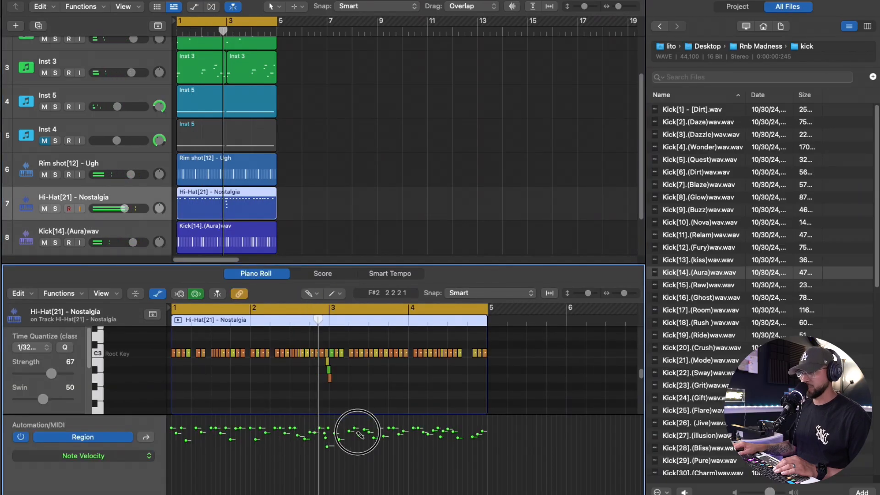
{"action": "left_click", "coordinate": [384, 430]}
{"action": "left_click_drag", "start_coordinate": [396, 428], "coordinate": [397, 443]}
{"action": "left_click", "coordinate": [419, 433]}
{"action": "left_click", "coordinate": [453, 434]}
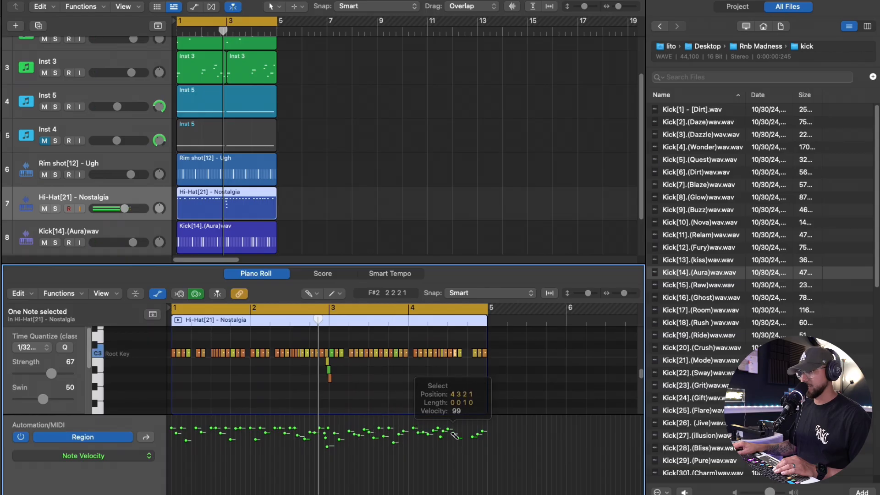
{"action": "left_click_drag", "start_coordinate": [241, 432], "coordinate": [215, 431]}
Step: Open the inspector and insert a Channel EQ on the hi-hat track
{"action": "key", "text": "i"}
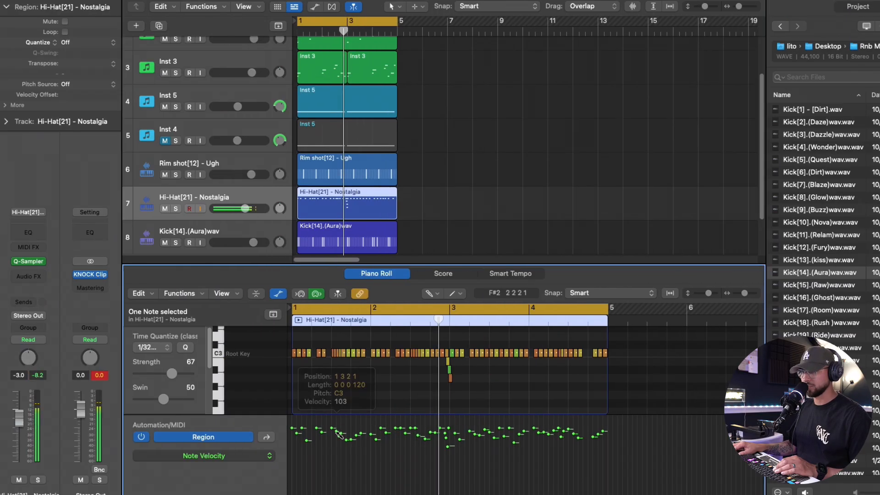
{"action": "left_click", "coordinate": [45, 235]}
{"action": "left_click_drag", "start_coordinate": [759, 224], "coordinate": [750, 238]}
{"action": "left_click", "coordinate": [319, 87]}
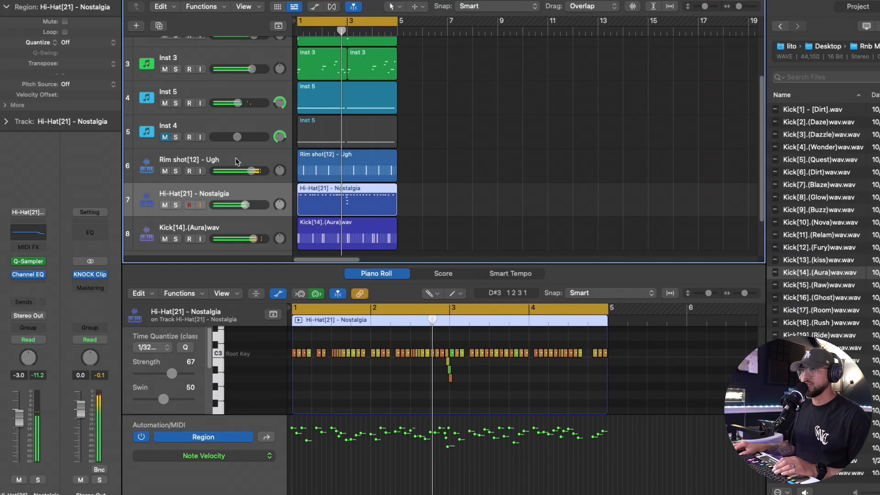
Step: Insert ValhallaVintageVerb as an audio effect on the rim shot track and close its window
{"action": "left_click", "coordinate": [183, 179]}
{"action": "left_click", "coordinate": [44, 274]}
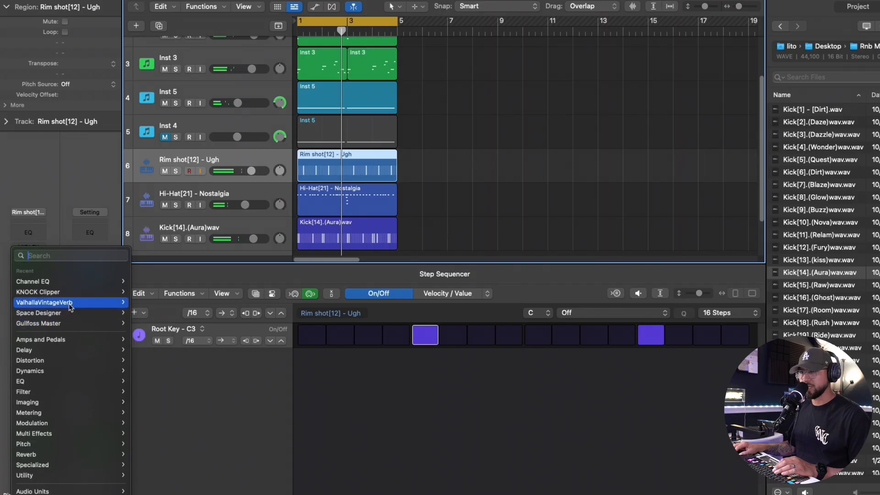
{"action": "left_click", "coordinate": [121, 307]}
{"action": "left_click_drag", "start_coordinate": [225, 214], "coordinate": [228, 303]}
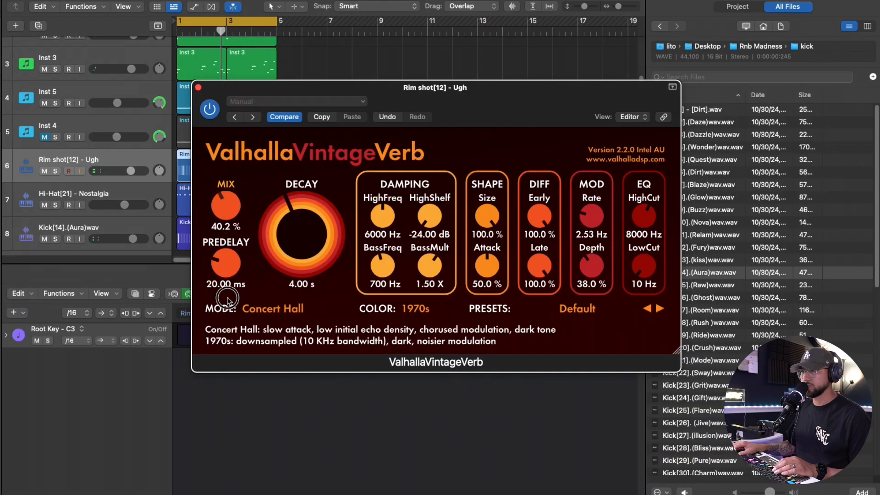
{"action": "key", "text": "space"}
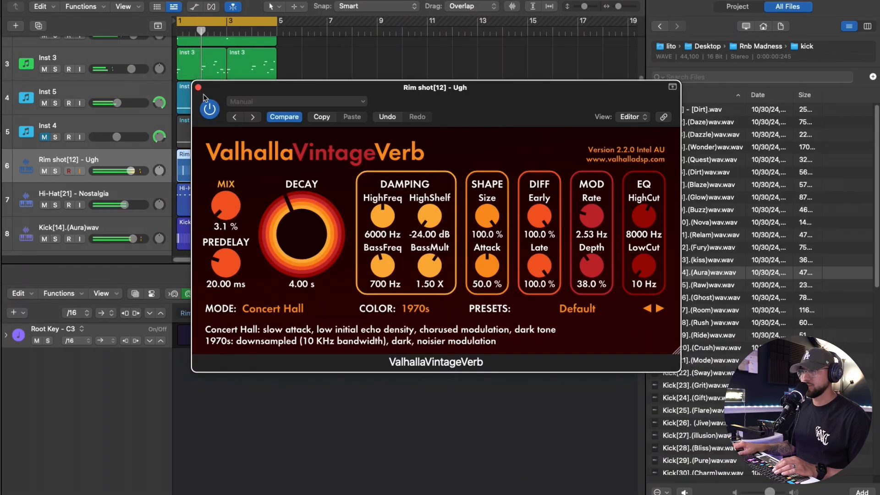
{"action": "left_click", "coordinate": [198, 87]}
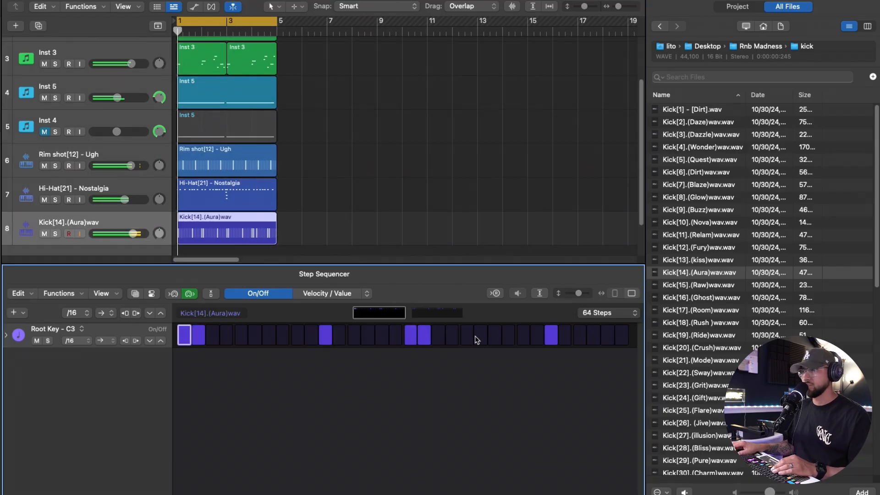
Step: Add another step near the end of the kick's step pattern and play it back
{"action": "left_click", "coordinate": [430, 316]}
{"action": "left_click", "coordinate": [567, 342]}
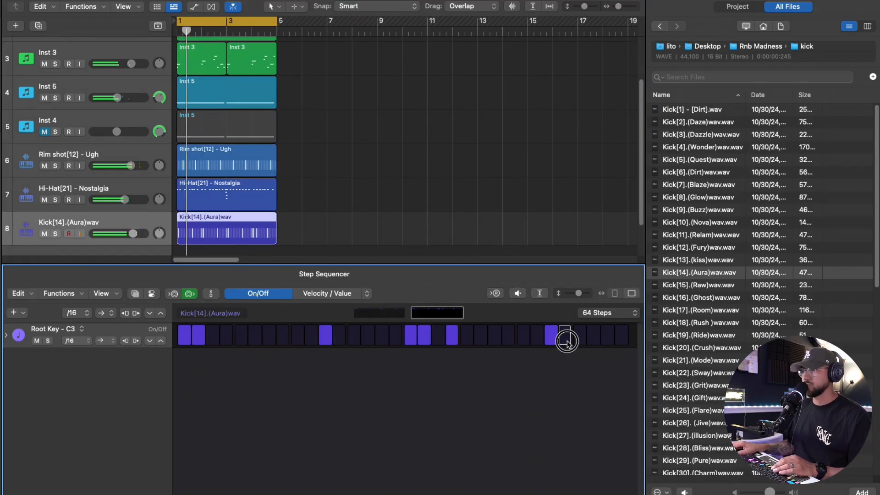
{"action": "left_click", "coordinate": [593, 335]}
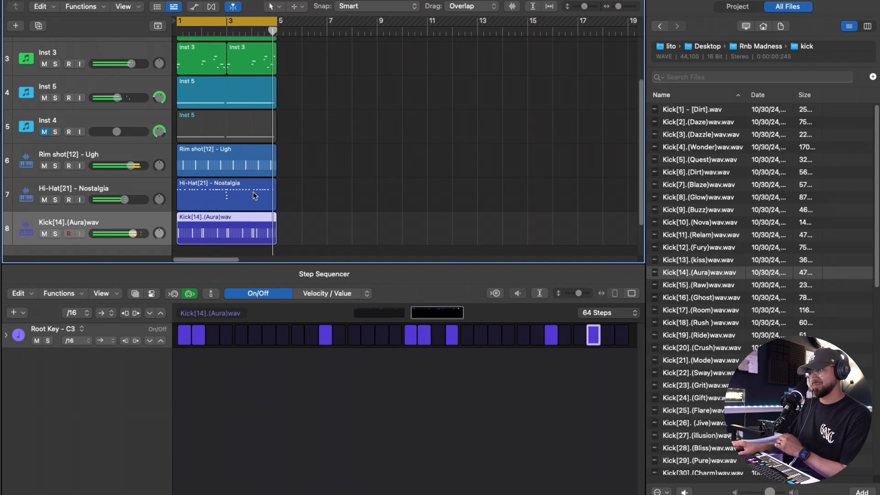
{"action": "key", "text": "space"}
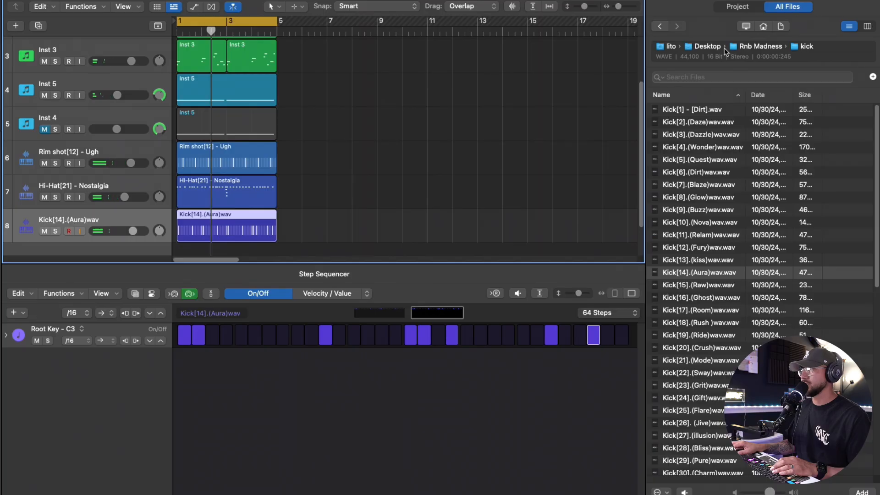
Step: Load Open Hat[2] - Ding.wav from the Open hat folder onto a new sampler track and record a note
{"action": "left_click", "coordinate": [752, 46]}
{"action": "double_click", "coordinate": [698, 198]}
{"action": "left_click", "coordinate": [702, 122]}
{"action": "left_click_drag", "start_coordinate": [701, 122], "coordinate": [215, 245]}
{"action": "key", "text": "space"}
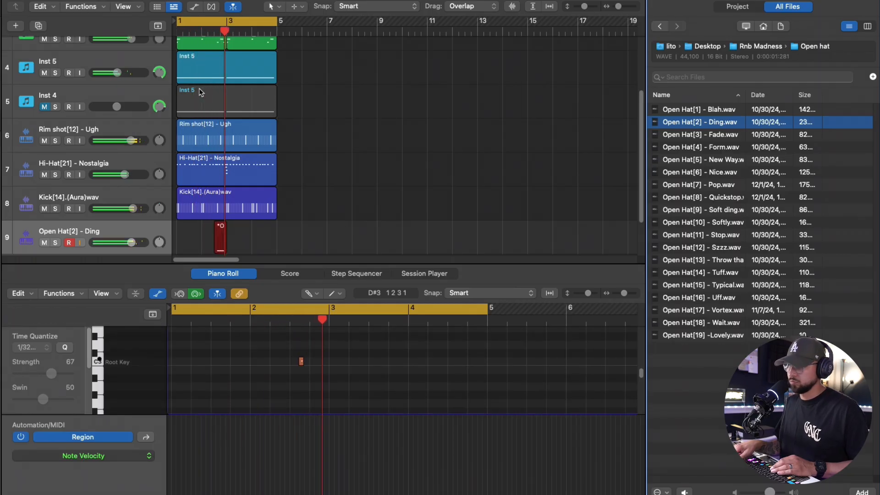
Step: Move the open hat region to bar 1 and extend it to the end of bar 4
{"action": "left_click_drag", "start_coordinate": [204, 243], "coordinate": [203, 243]}
{"action": "left_click_drag", "start_coordinate": [203, 243], "coordinate": [179, 244]}
{"action": "left_click_drag", "start_coordinate": [225, 251], "coordinate": [274, 253]}
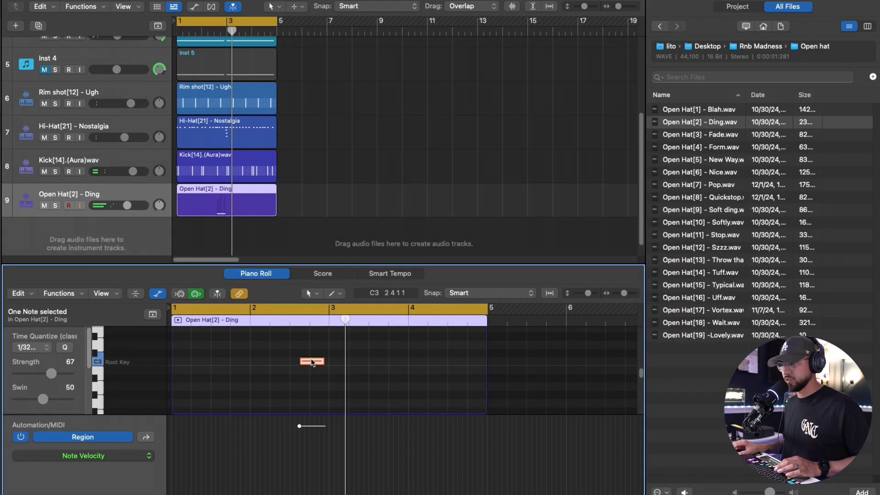
Step: Load Open Hat[10] - Softly.wav onto a new sampler track and record two notes
{"action": "key", "text": "space"}
{"action": "left_click", "coordinate": [702, 210]}
{"action": "left_click_drag", "start_coordinate": [702, 209], "coordinate": [127, 205]}
{"action": "left_click", "coordinate": [732, 227]}
{"action": "left_click_drag", "start_coordinate": [732, 232], "coordinate": [118, 231]}
{"action": "key", "text": "r"}
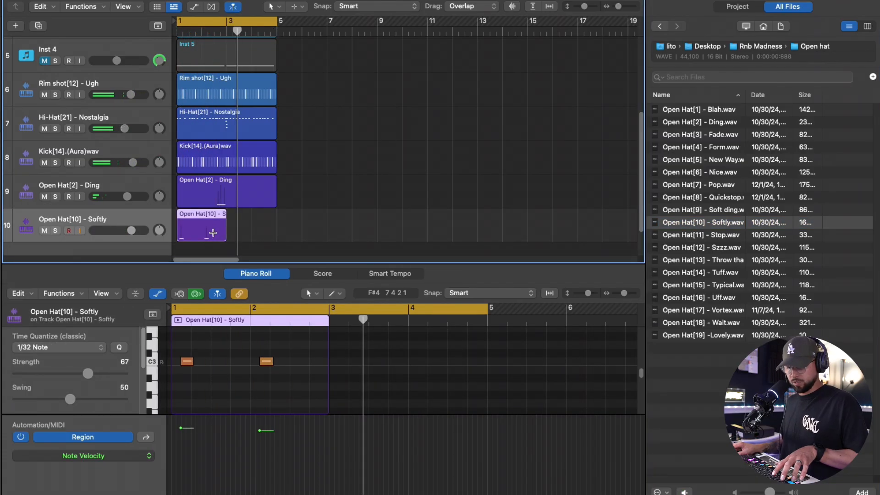
Step: Repeat the Open Hat[10] region once to cover four bars
{"action": "key", "text": "super+r"}
{"action": "left_click", "coordinate": [200, 234]}
{"action": "key", "text": "space"}
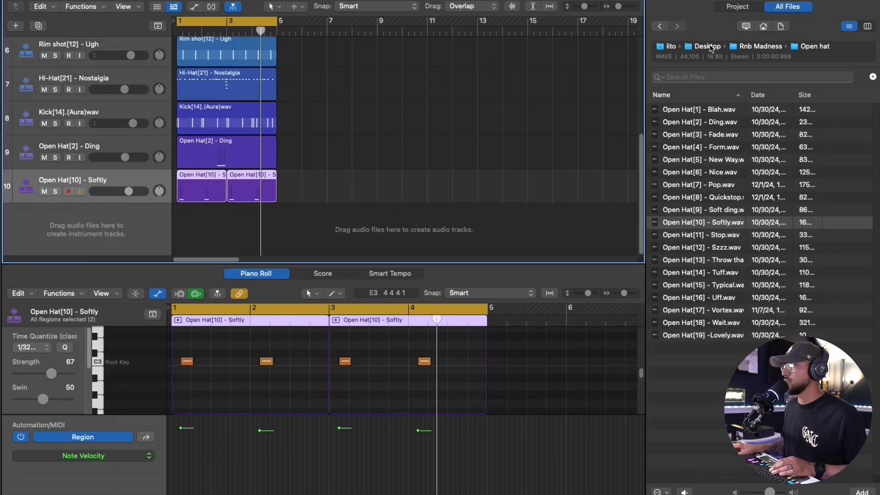
Step: Browse to the Fav Xtras folder and load Perc[6].[ Broke ]wav onto a new sampler track
{"action": "left_click", "coordinate": [710, 48]}
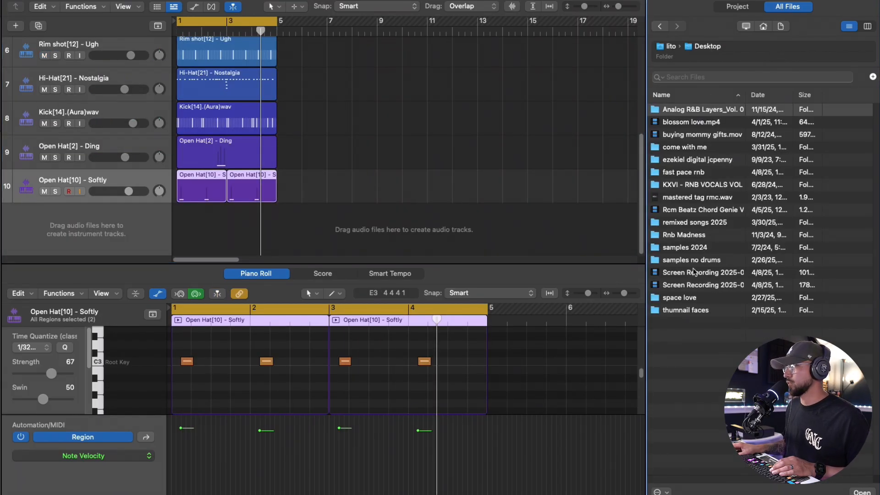
{"action": "double_click", "coordinate": [703, 235]}
{"action": "double_click", "coordinate": [675, 160]}
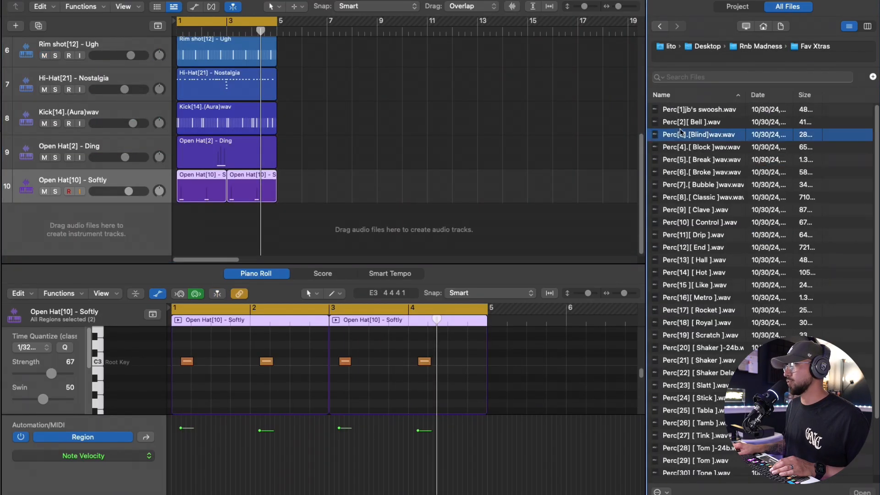
{"action": "left_click", "coordinate": [688, 135]}
{"action": "left_click", "coordinate": [707, 184]}
{"action": "left_click_drag", "start_coordinate": [706, 171], "coordinate": [143, 207]}
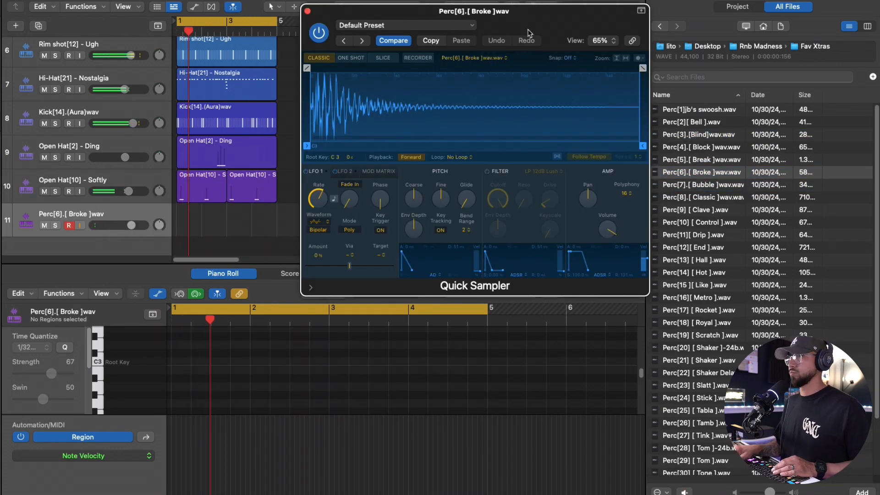
Step: Record perc notes and trim the Perc[6] region to two bars
{"action": "key", "text": "r"}
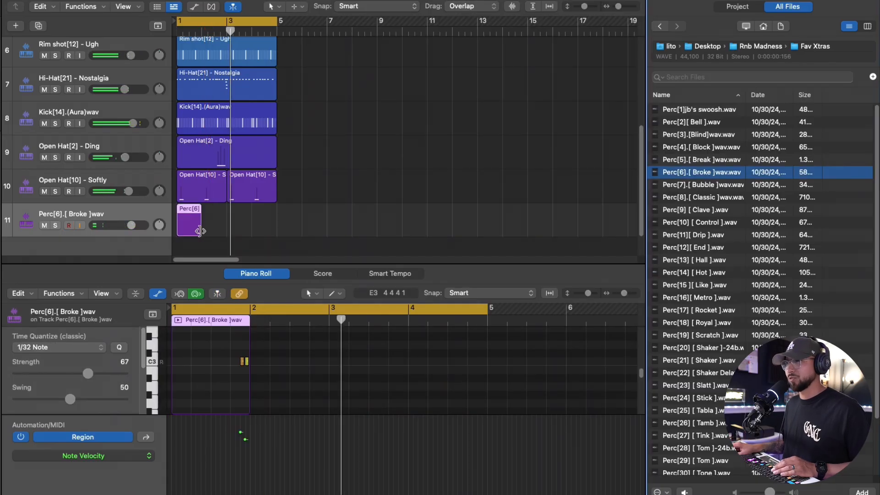
{"action": "left_click_drag", "start_coordinate": [200, 230], "coordinate": [226, 230]}
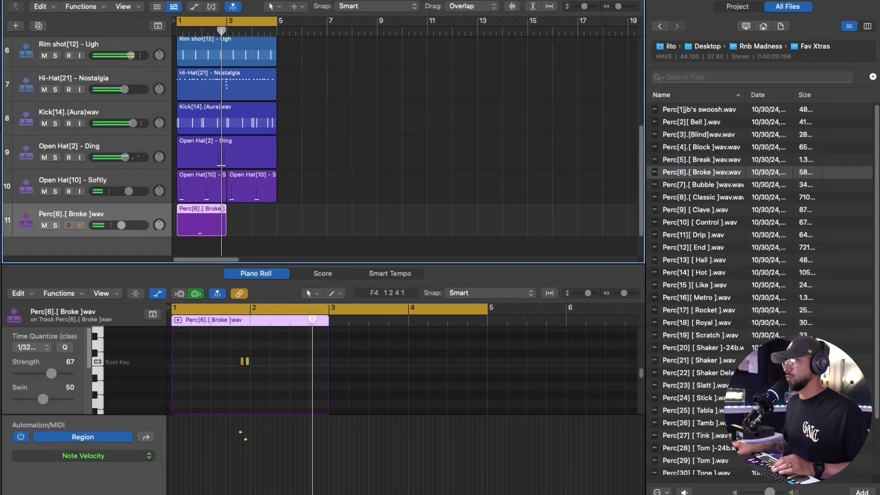
Step: Create another sampler track and load Perc[7].[ Bubble ]wav onto it
{"action": "left_click", "coordinate": [708, 185]}
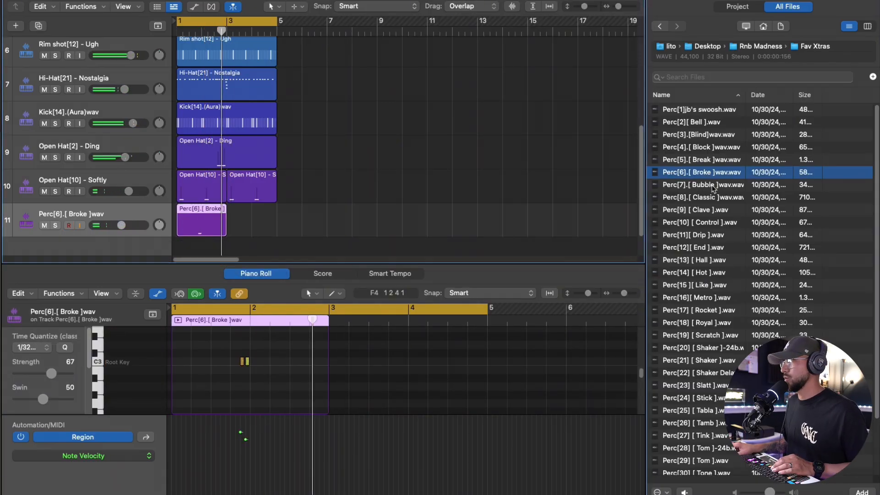
{"action": "left_click", "coordinate": [713, 224]}
{"action": "left_click_drag", "start_coordinate": [717, 227], "coordinate": [112, 194]}
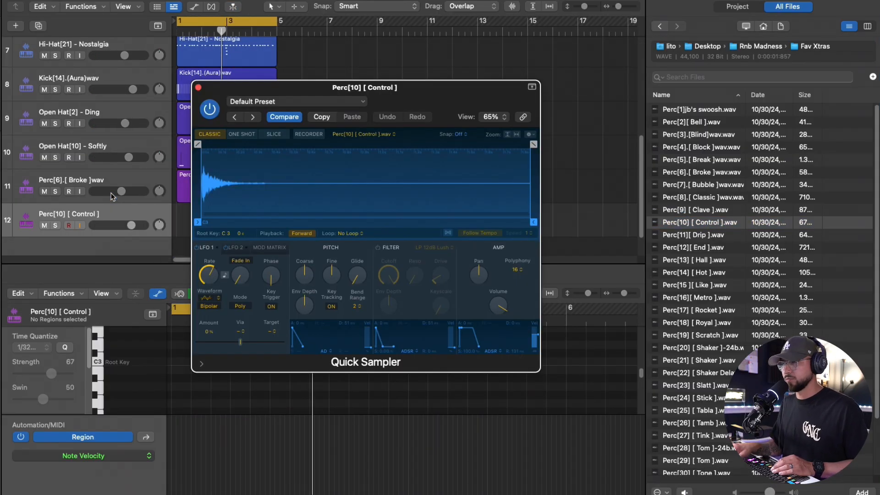
{"action": "left_click", "coordinate": [708, 185]}
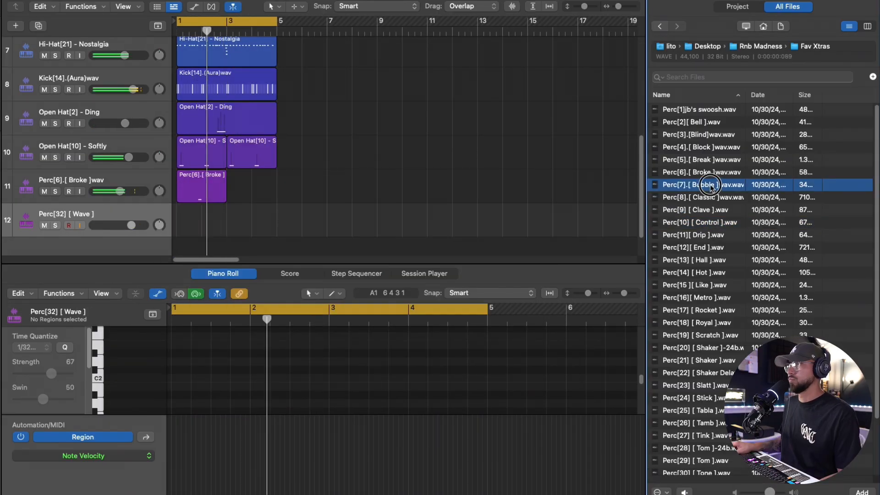
{"action": "left_click_drag", "start_coordinate": [709, 186], "coordinate": [124, 227]}
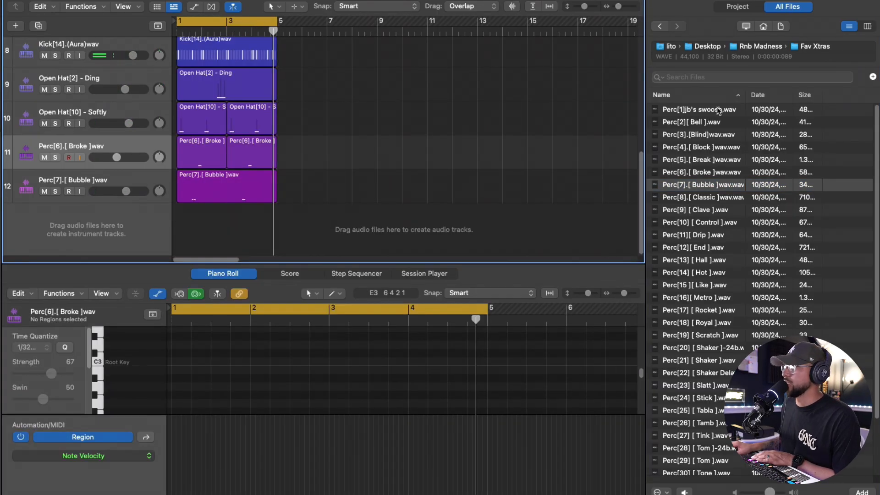
Step: Load 808[23].(Beatdrop)wav from the 808 folder onto a new sampler track and play it back
{"action": "left_click", "coordinate": [719, 148]}
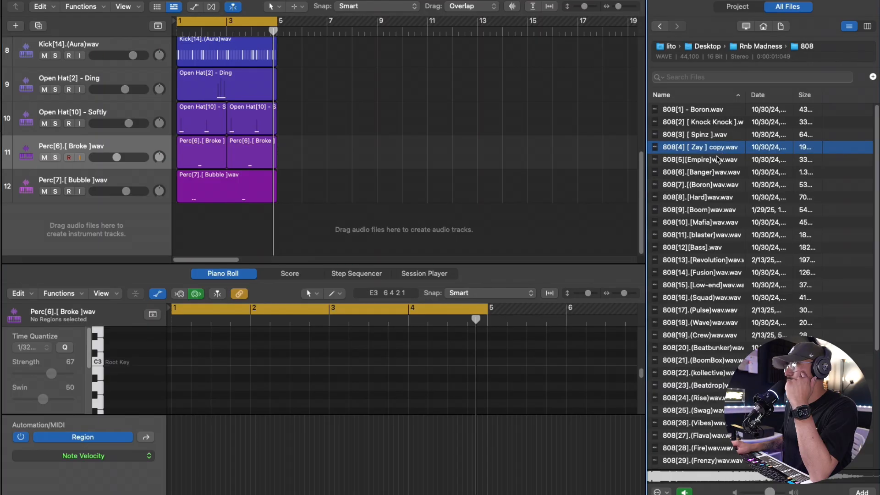
{"action": "left_click_drag", "start_coordinate": [702, 385], "coordinate": [142, 227]}
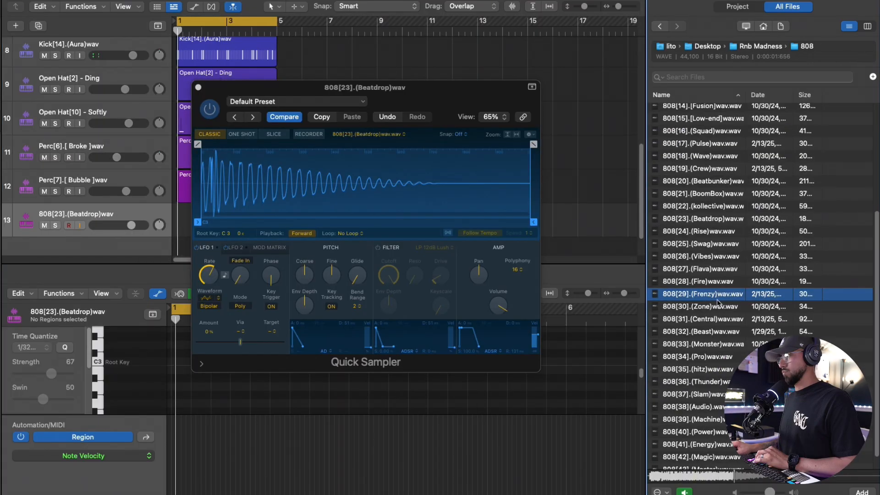
{"action": "left_click_drag", "start_coordinate": [719, 303], "coordinate": [321, 193]}
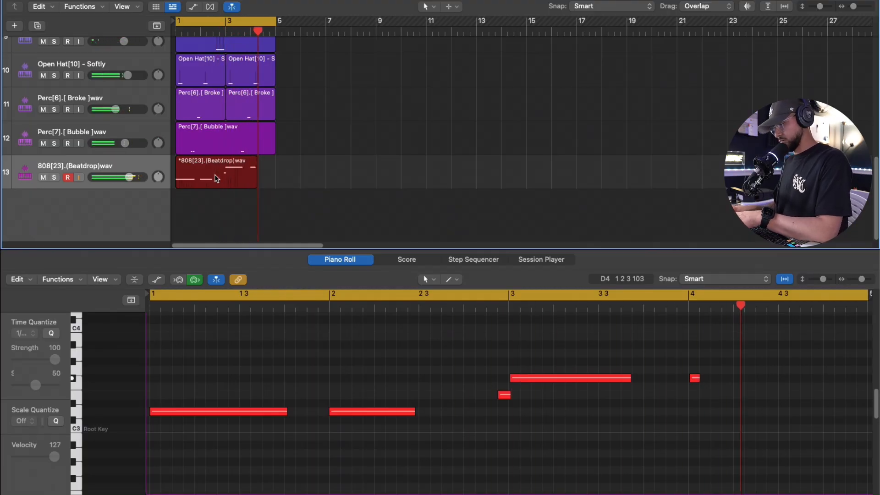
{"action": "key", "text": "space"}
{"action": "key", "text": "i"}
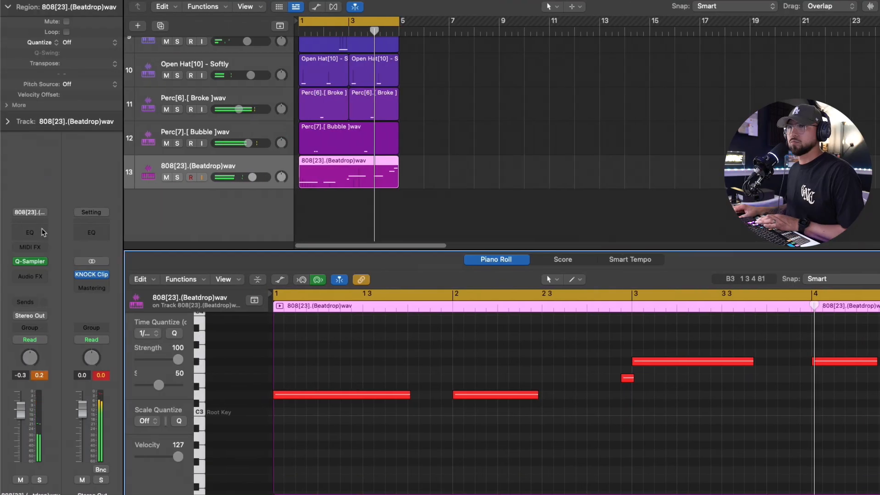
Step: Open a Channel EQ on the 808 track and shape it: high-pass near 33 Hz, boost about 118 Hz by 3.1 dB and 342 Hz by 2.8 dB
{"action": "left_click", "coordinate": [32, 201]}
{"action": "key", "text": "i"}
{"action": "key", "text": "space"}
{"action": "left_click_drag", "start_coordinate": [209, 227], "coordinate": [236, 221]}
{"action": "left_click_drag", "start_coordinate": [229, 301], "coordinate": [229, 282]}
{"action": "left_click_drag", "start_coordinate": [236, 220], "coordinate": [239, 226]}
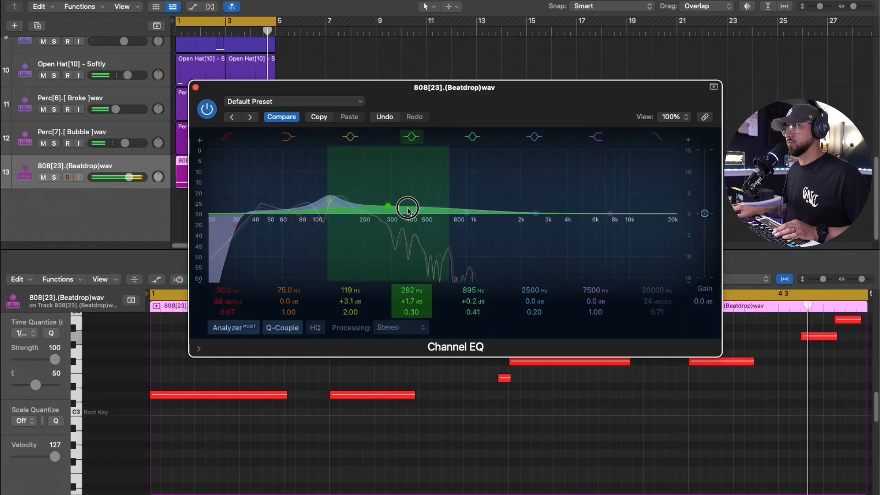
{"action": "left_click_drag", "start_coordinate": [408, 209], "coordinate": [415, 205]}
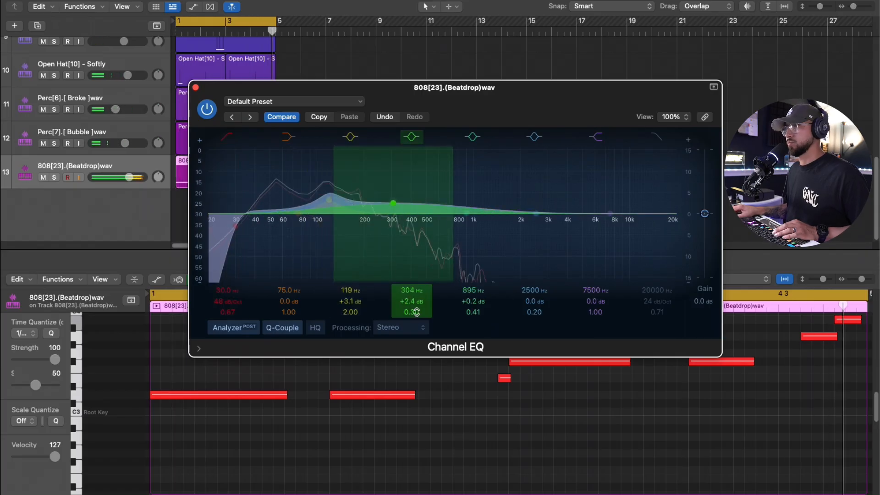
{"action": "left_click_drag", "start_coordinate": [415, 310], "coordinate": [415, 293]}
{"action": "left_click_drag", "start_coordinate": [398, 205], "coordinate": [403, 204]}
{"action": "left_click_drag", "start_coordinate": [403, 205], "coordinate": [402, 203]}
{"action": "left_click_drag", "start_coordinate": [237, 228], "coordinate": [241, 228]}
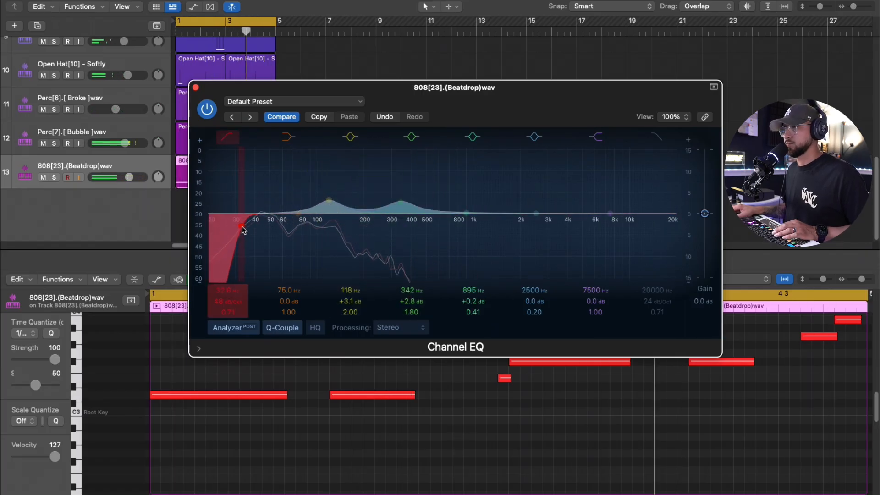
{"action": "left_click", "coordinate": [197, 88]}
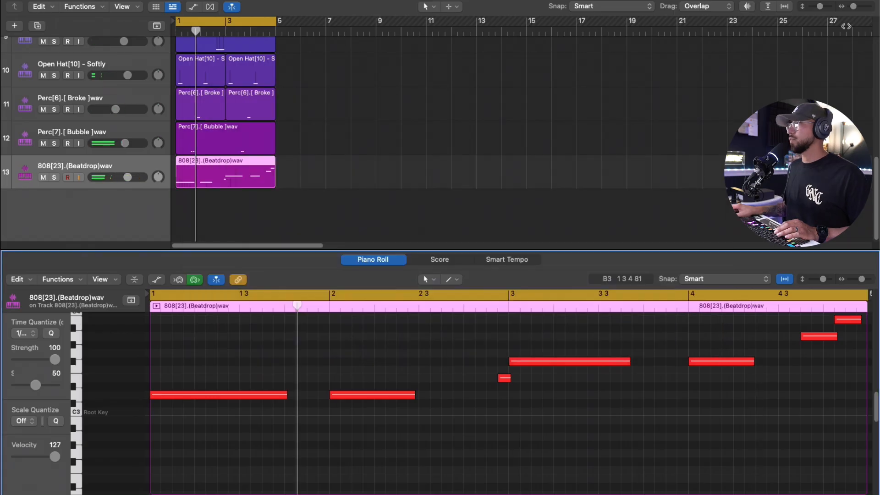
Step: Select all regions across the tracks and repeat them once so the arrangement spans bars 1 through 8
{"action": "left_click_drag", "start_coordinate": [855, 6], "coordinate": [817, 7]}
{"action": "left_click_drag", "start_coordinate": [267, 200], "coordinate": [182, 38]}
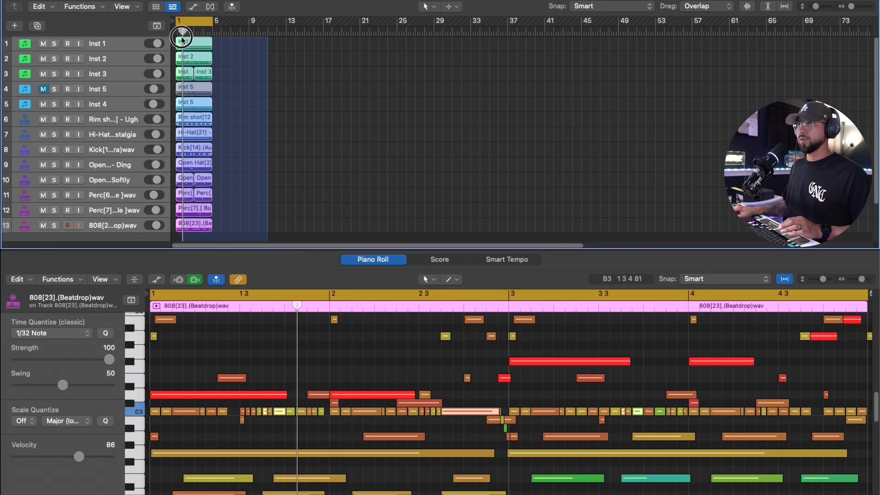
{"action": "key", "text": "super+r"}
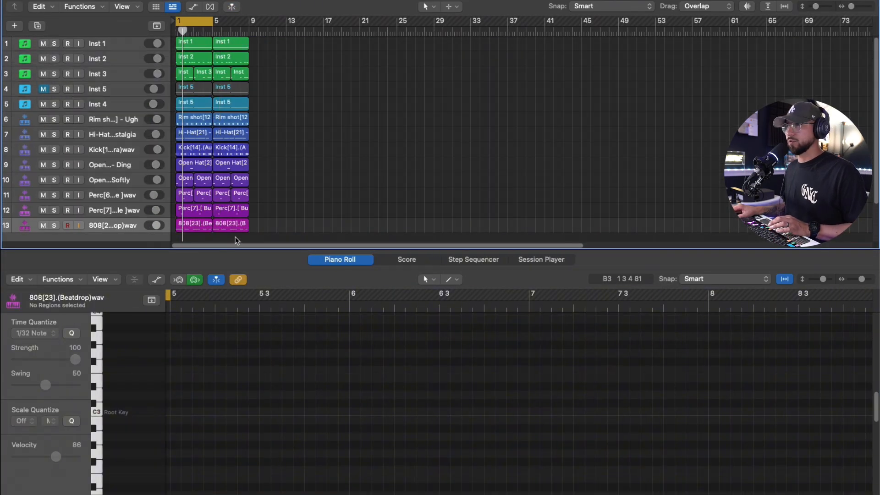
Step: Delete the repeated 808 region in bars 5 to 8
{"action": "left_click", "coordinate": [233, 229]}
{"action": "key", "text": "Delete"}
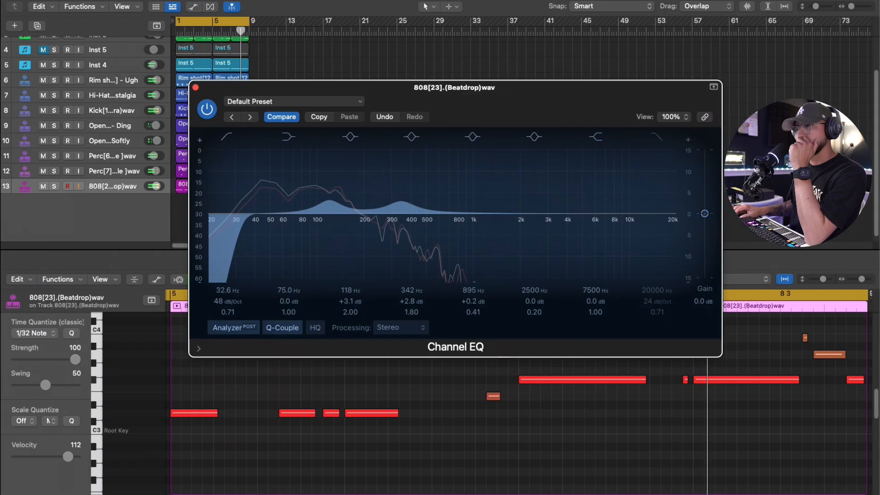
Step: Lower the 808 Channel EQ boosts at about 109 Hz and 350 Hz to +2.0 dB each
{"action": "left_click_drag", "start_coordinate": [337, 201], "coordinate": [331, 207]}
{"action": "left_click_drag", "start_coordinate": [390, 207], "coordinate": [393, 210]}
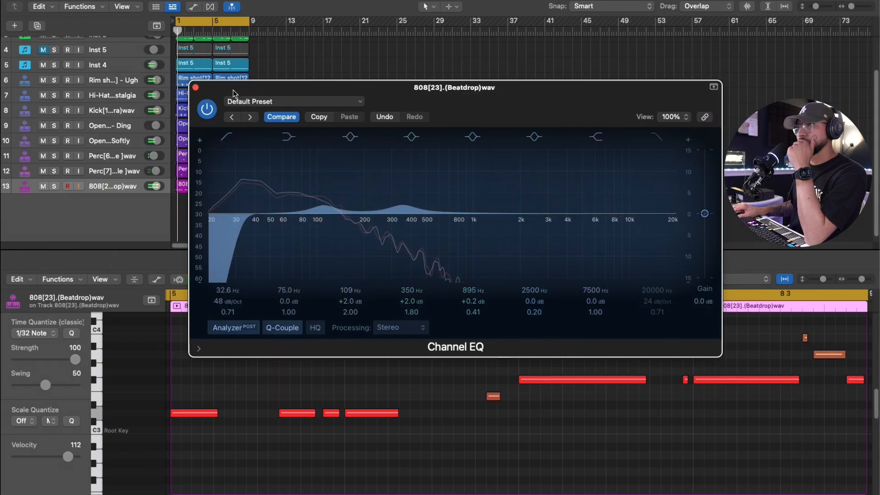